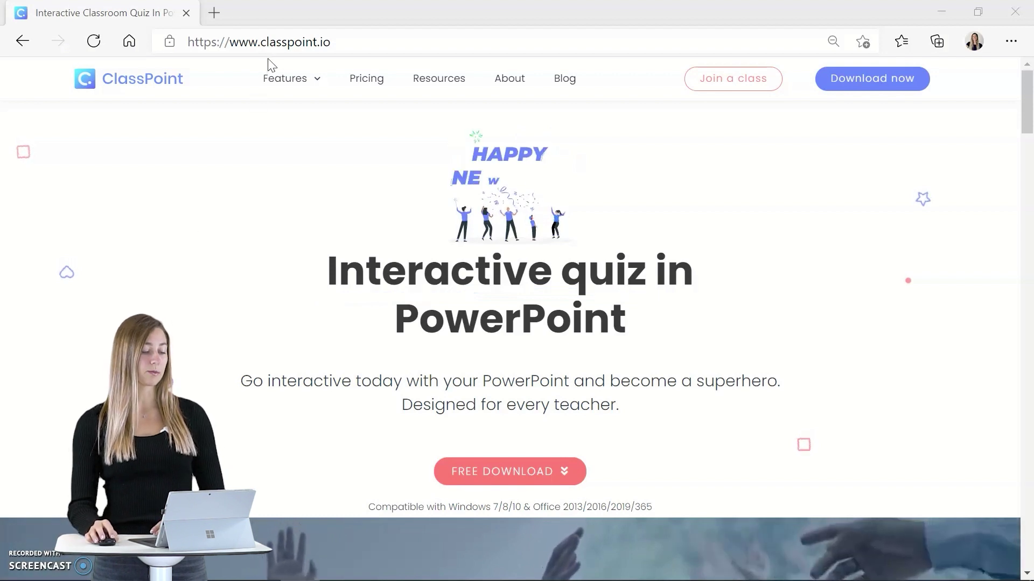
- Open the 'Download ClassPoint For Free' form on classpoint.io from the Download now button
click(840, 91)
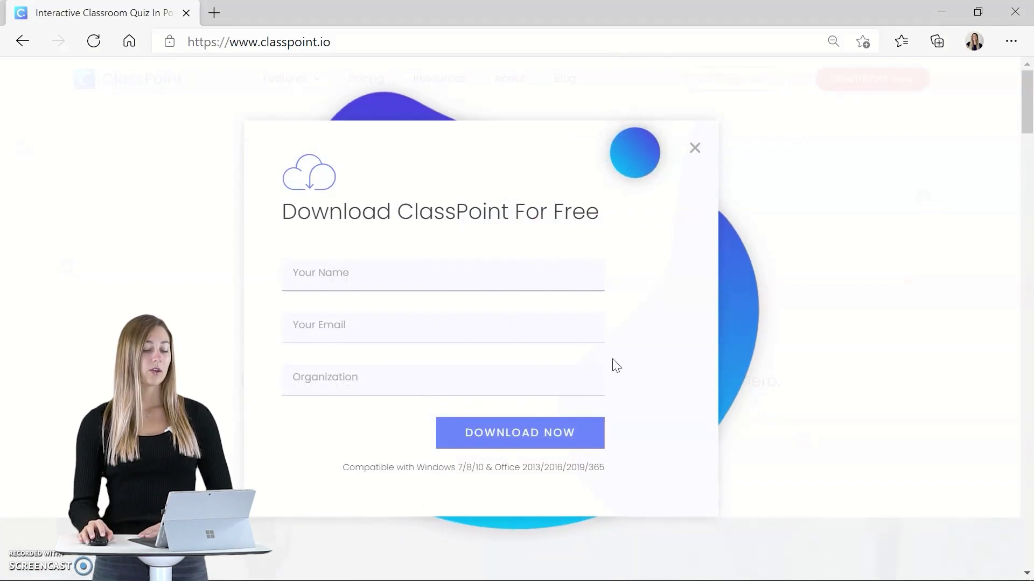
- In the Swimming deck, show the ClassPoint tab and preview its pen colours and whiteboard backgrounds
click(259, 572)
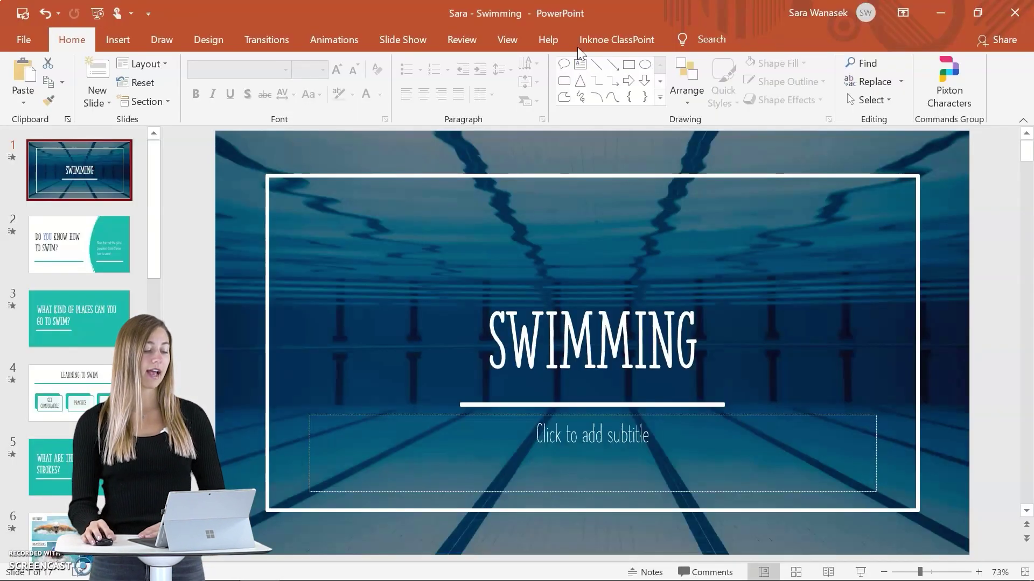
click(618, 47)
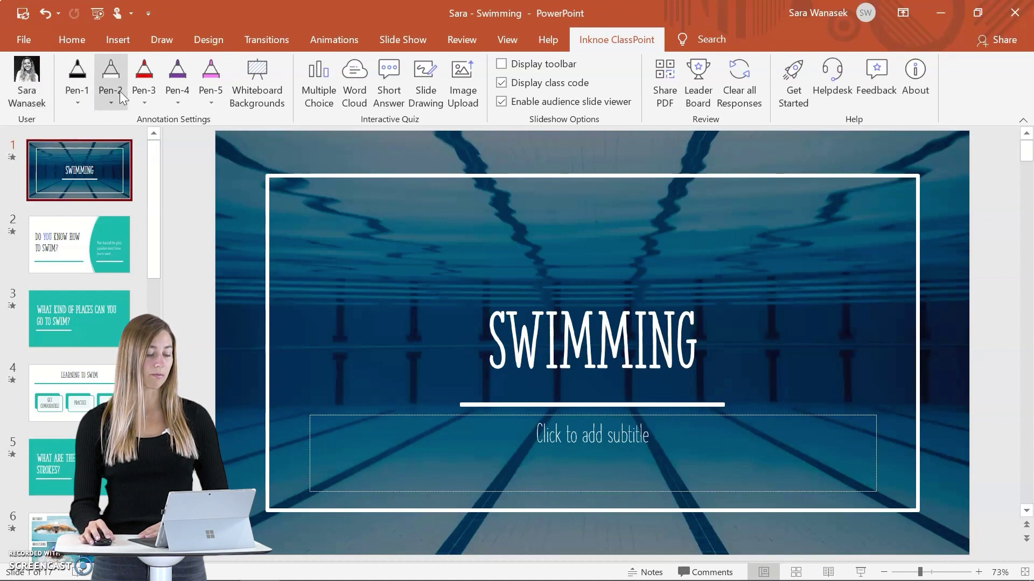
click(210, 96)
click(209, 94)
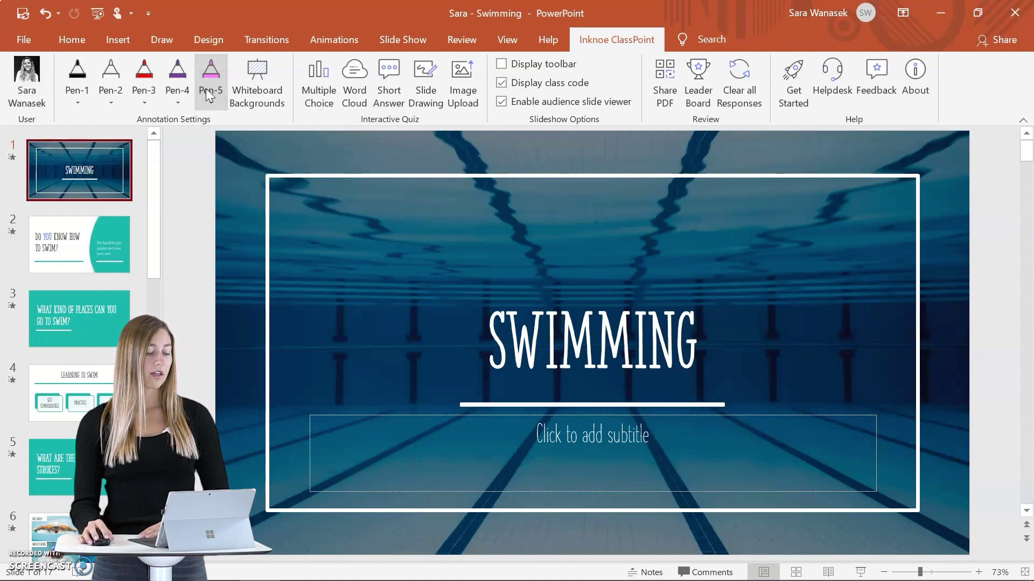
click(245, 90)
click(813, 102)
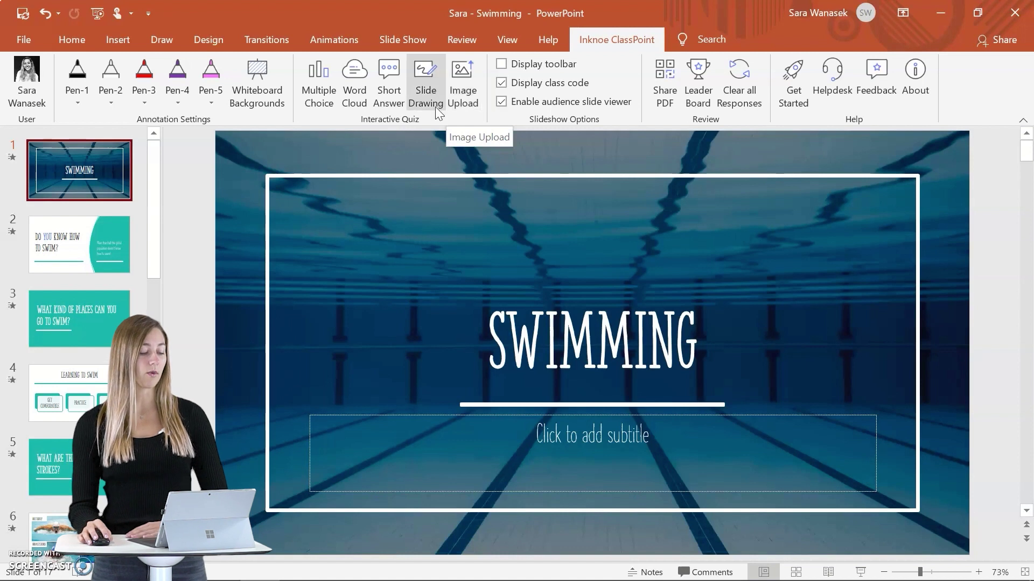
- Insert a Word Cloud question on slide 3 and move its button left under the title
click(107, 319)
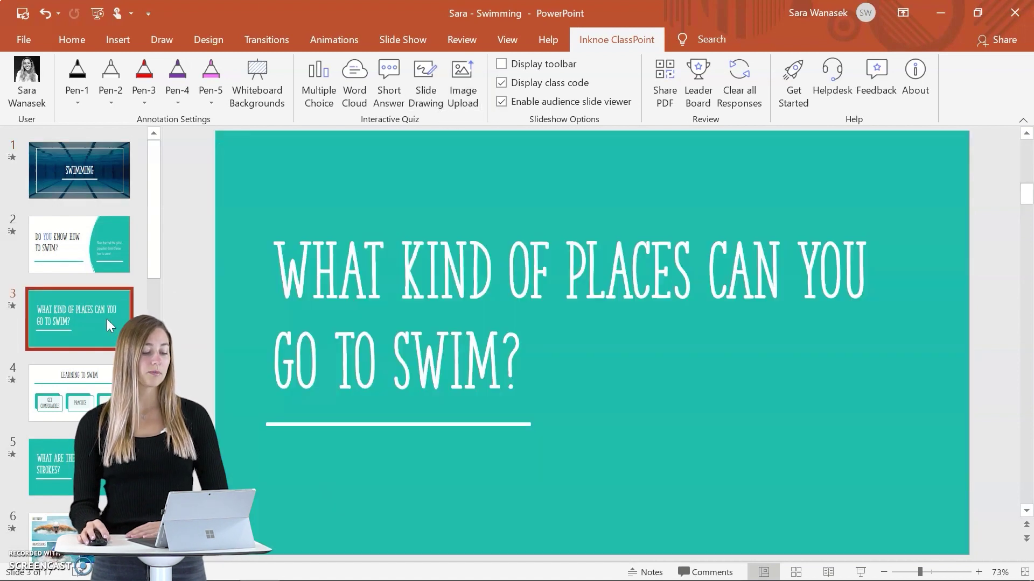
click(354, 103)
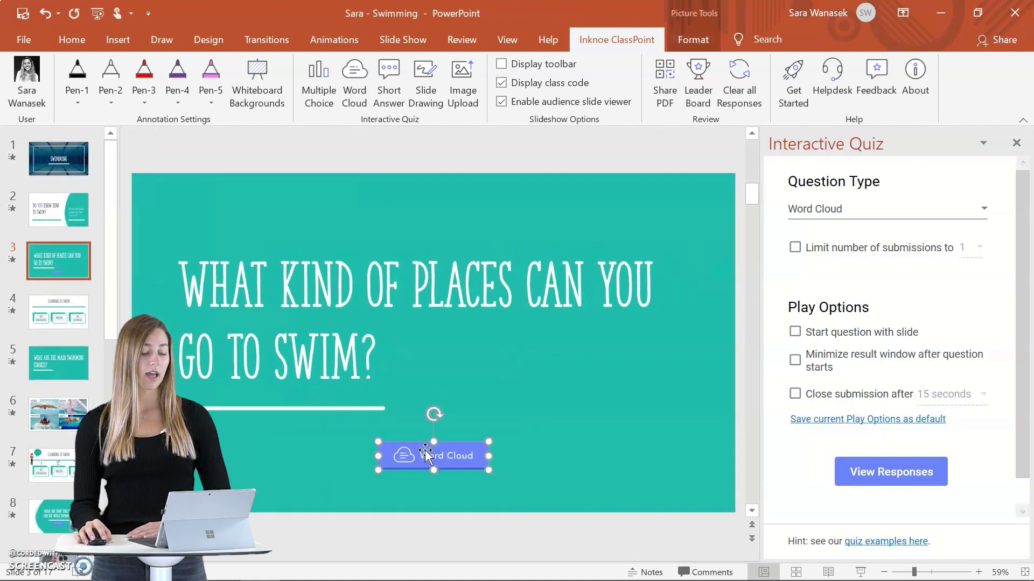
drag(425, 450, 271, 443)
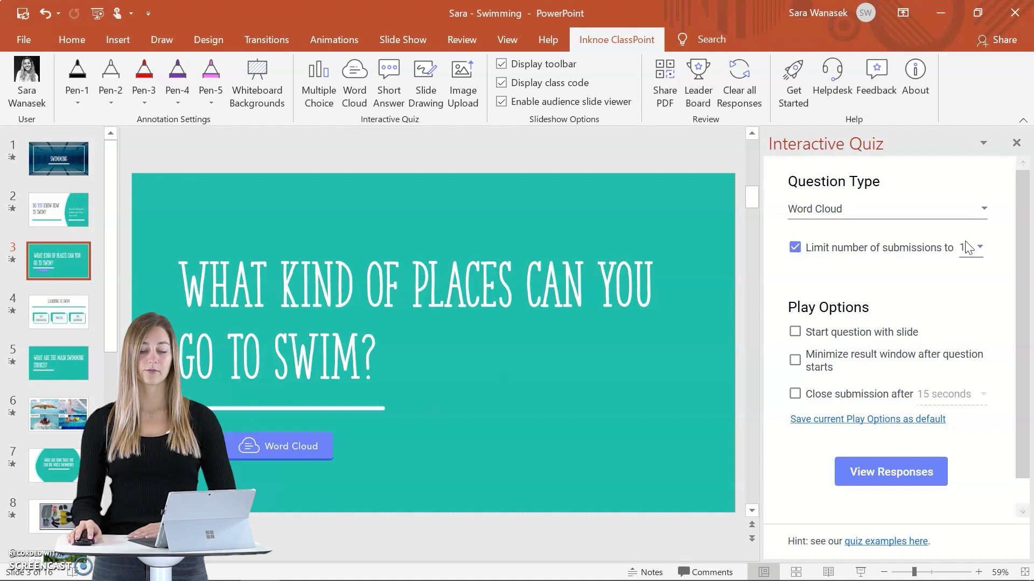
- Limit each participant to 3 submissions and start the slideshow from slide 3
click(970, 250)
click(971, 339)
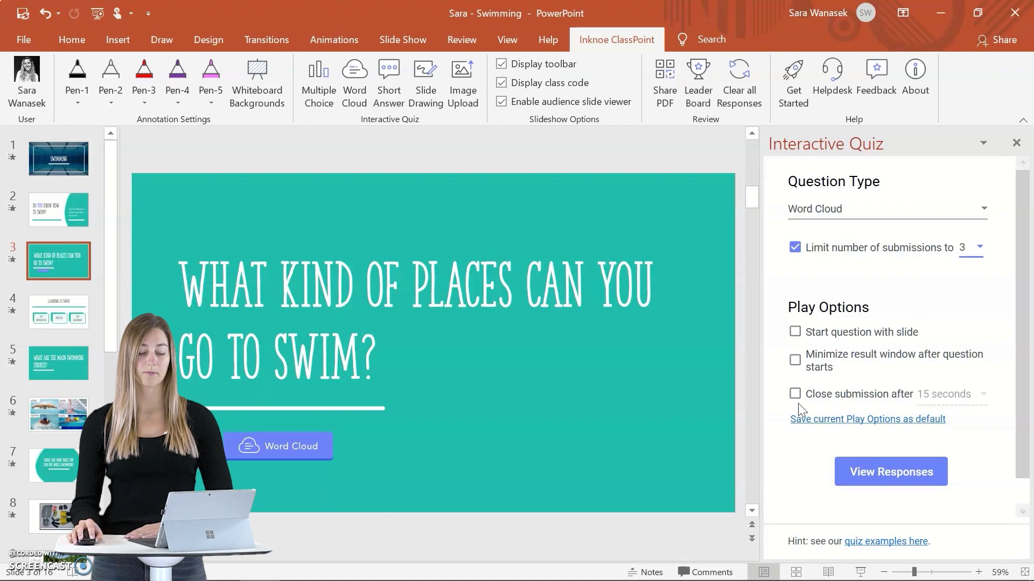
click(861, 573)
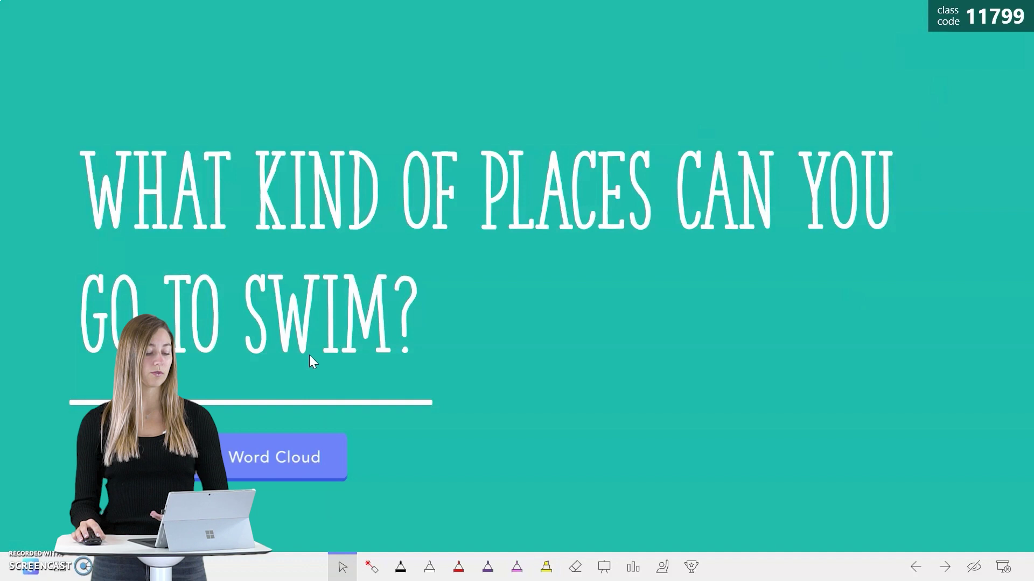
- Open the live Word Cloud during the slideshow to view the class's responses
click(239, 456)
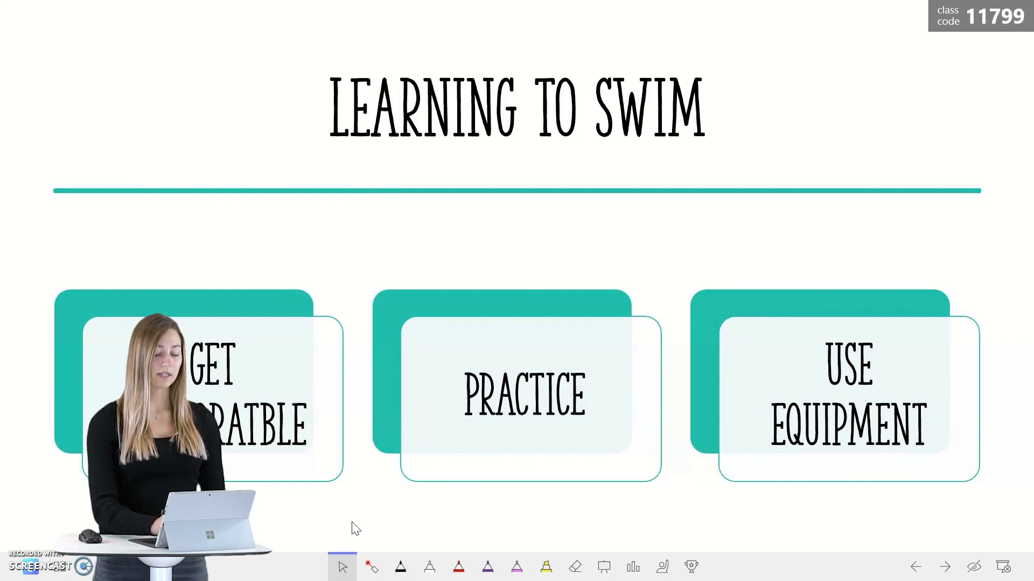
- In purple ink, write numbers above the boxes, including 2. above PRACTICE and 3. above USE EQUIPMENT
click(488, 566)
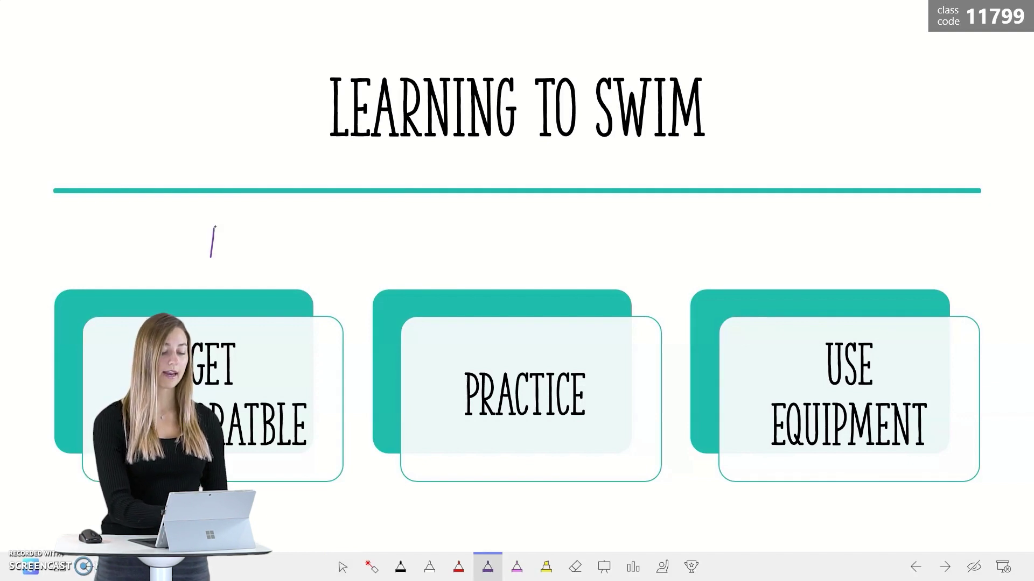
mouse_move(476, 240)
mouse_down()
mouse_move(531, 215)
mouse_move(525, 276)
mouse_up()
click(548, 260)
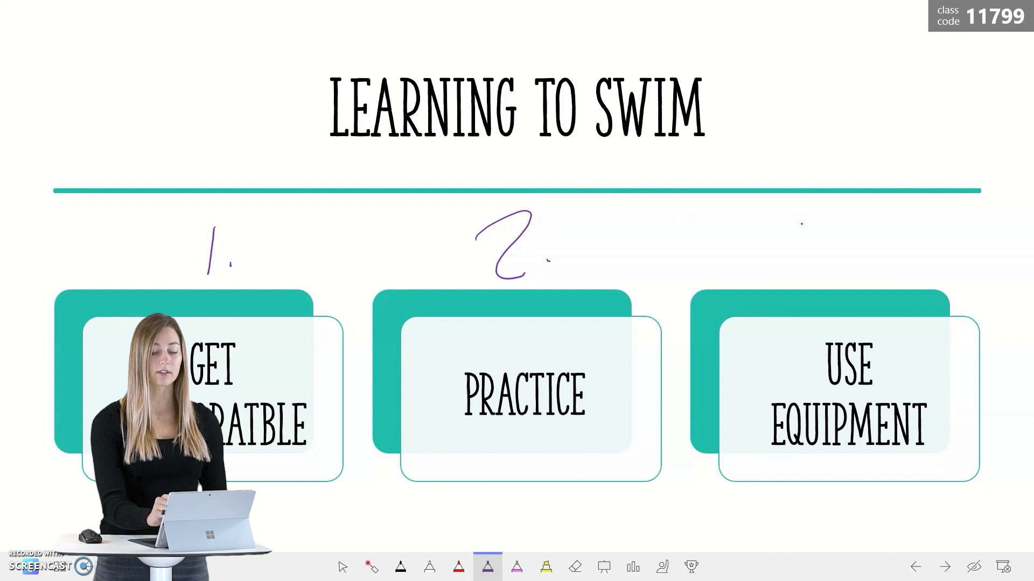
drag(782, 231, 836, 247)
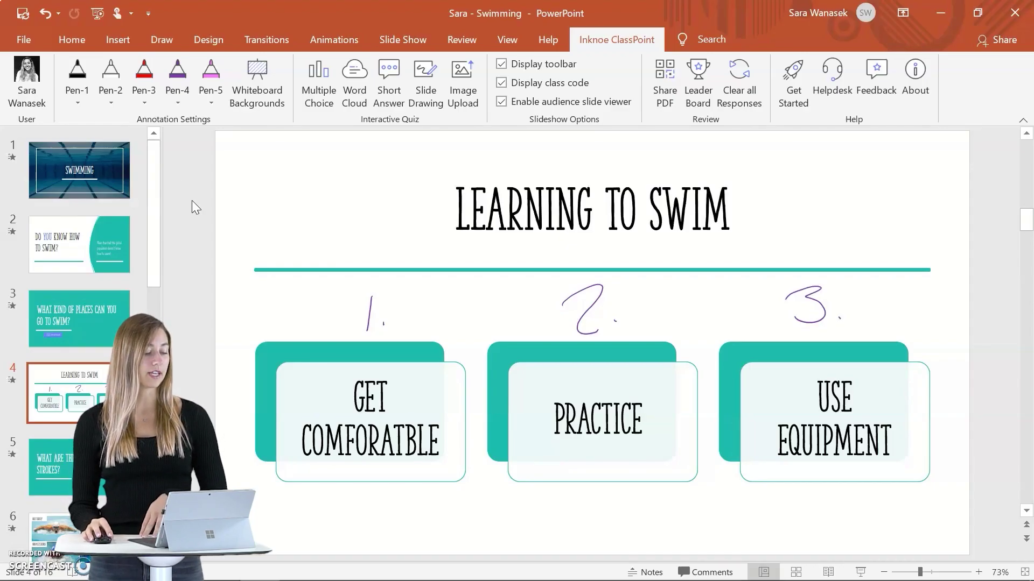
- Search the Office Add-ins store for 'pixton' and add Pixton Comic Characters
click(107, 37)
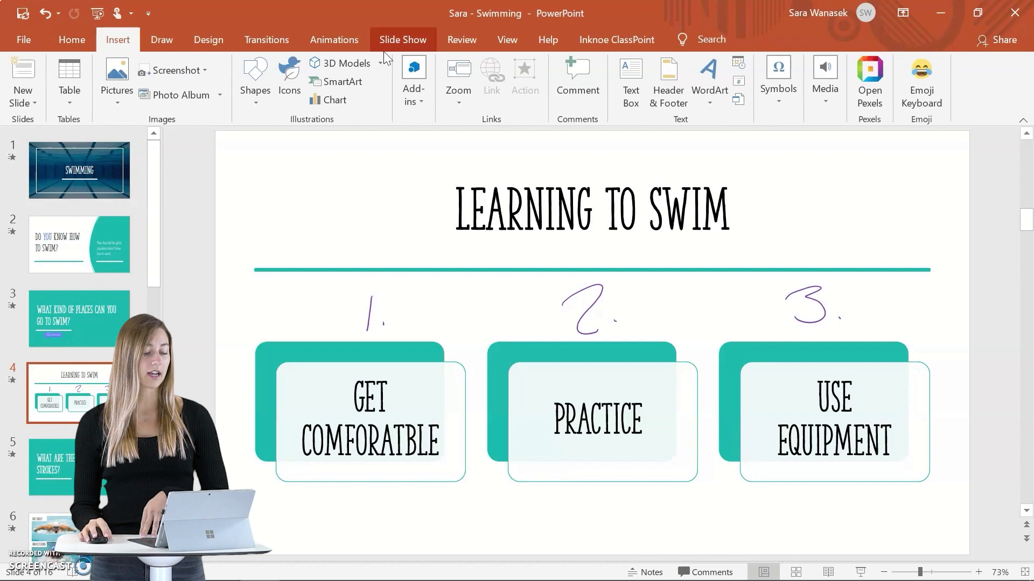
click(418, 99)
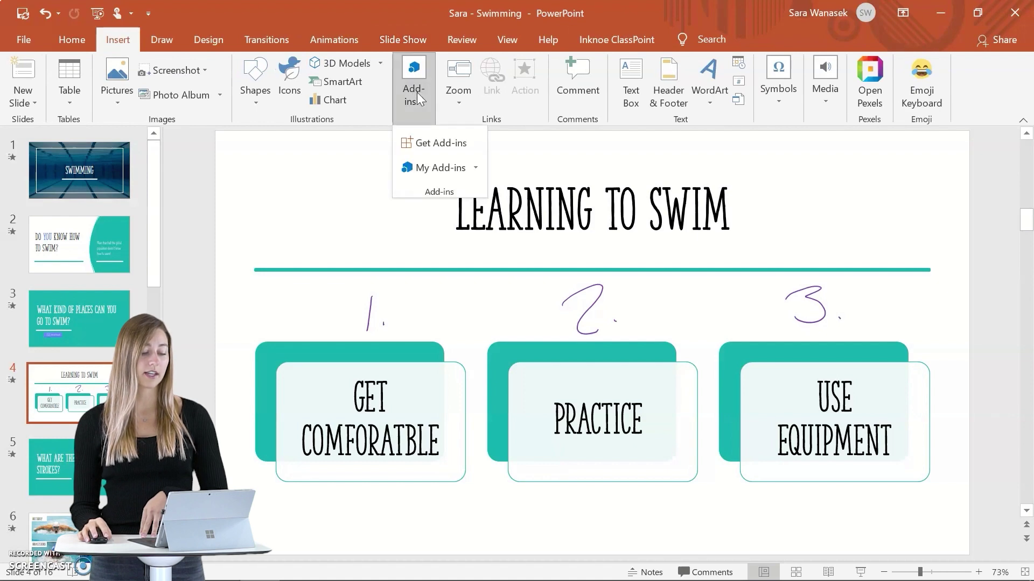
click(431, 141)
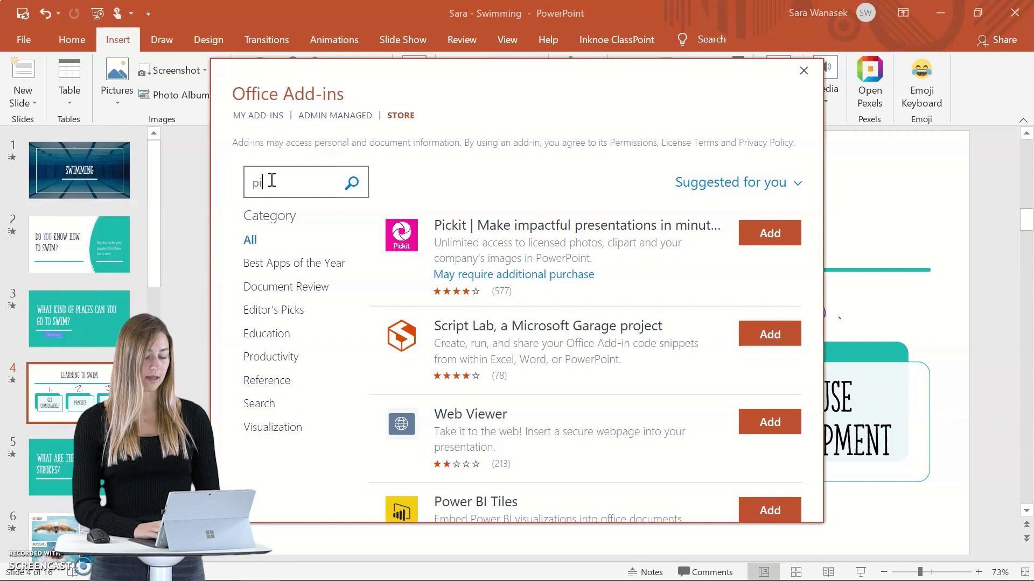
key(Return)
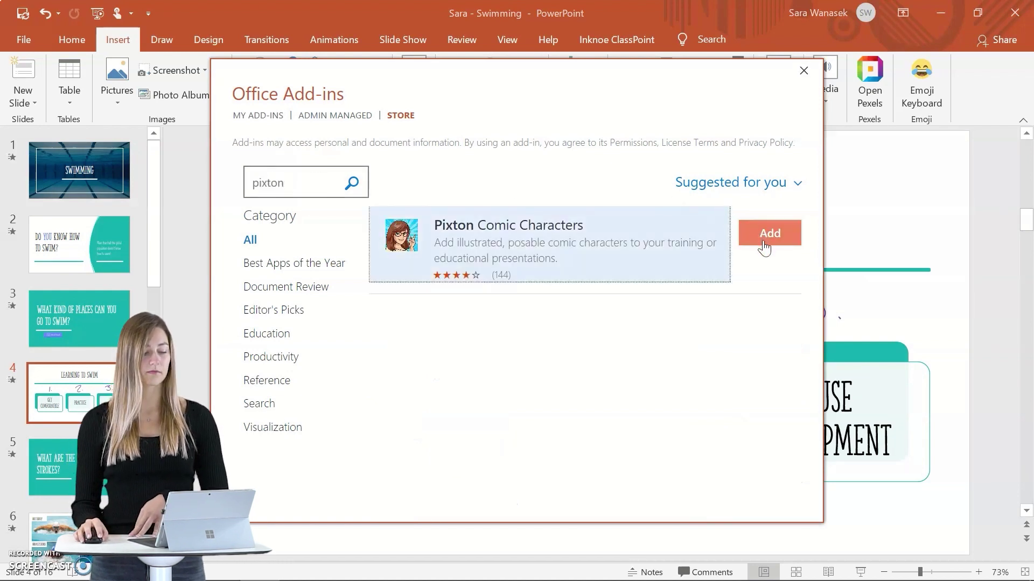
click(804, 70)
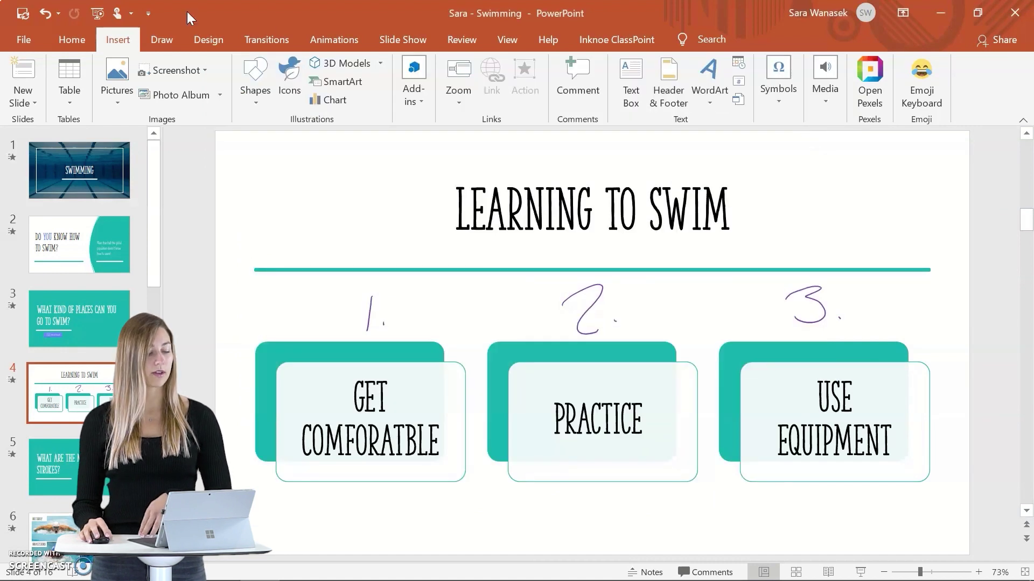
- Open the Pixton Comic Characters pane and build a character with reddish-brown hair and the first hairstyle
click(56, 37)
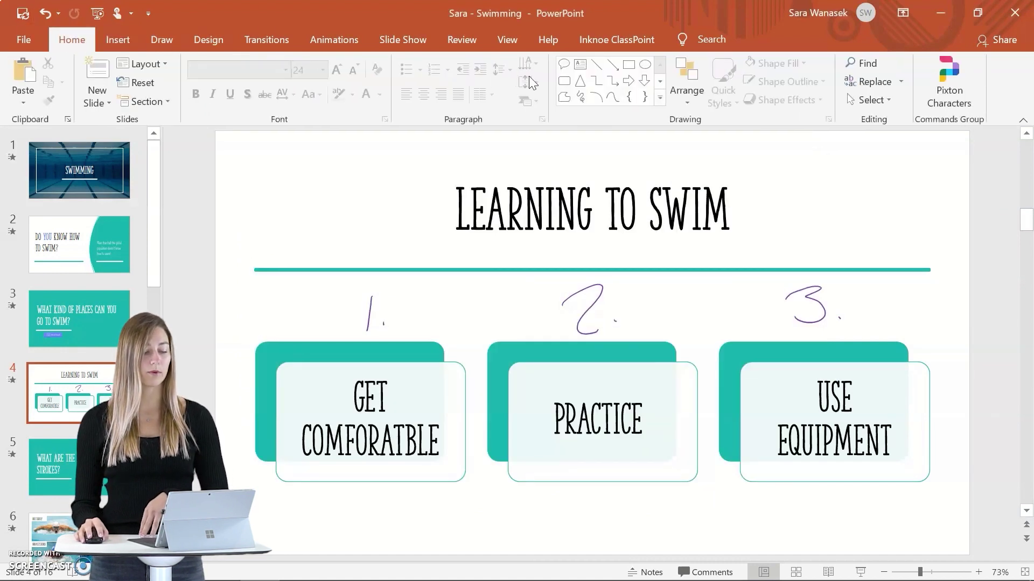
click(964, 102)
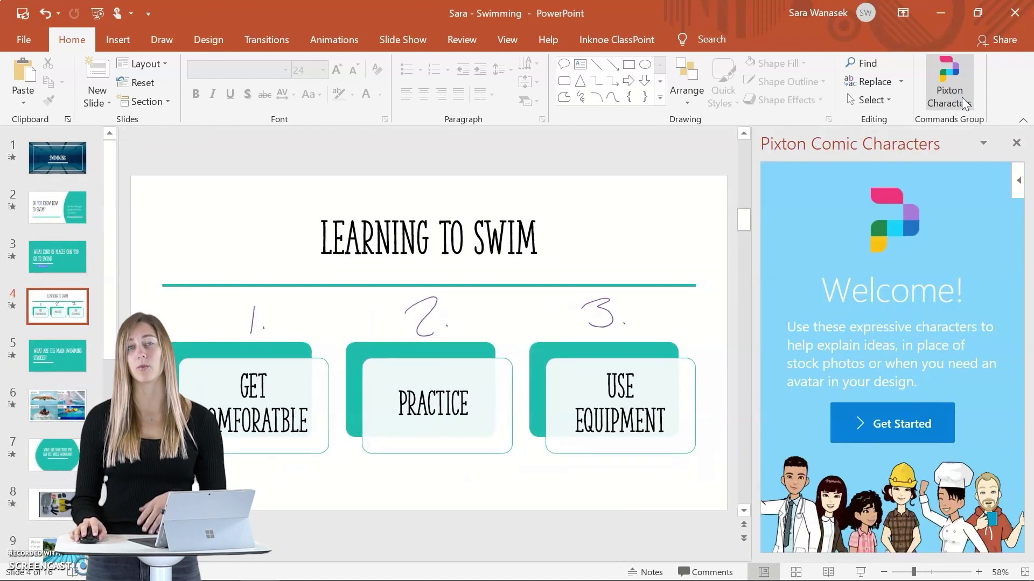
click(899, 426)
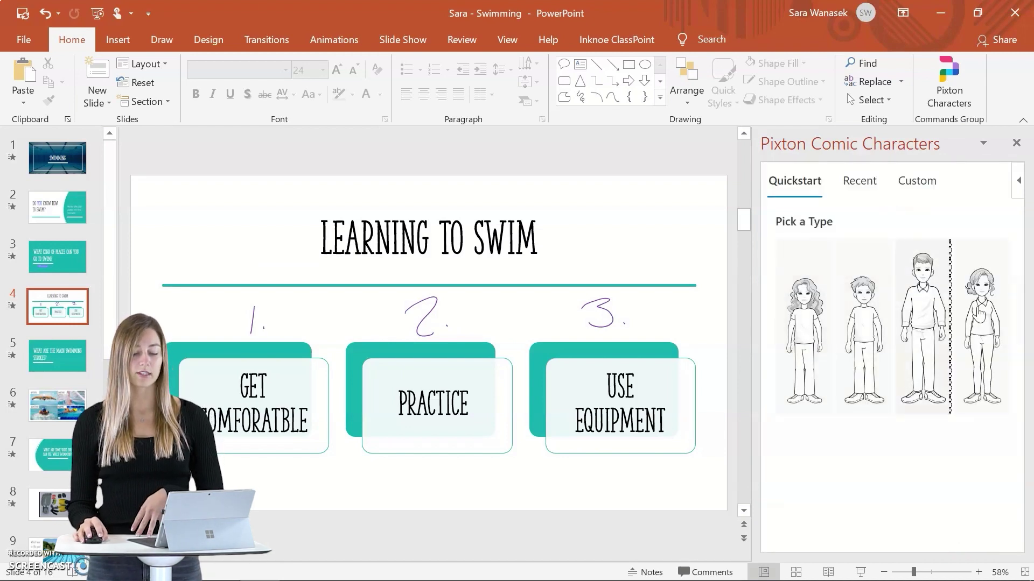
click(802, 329)
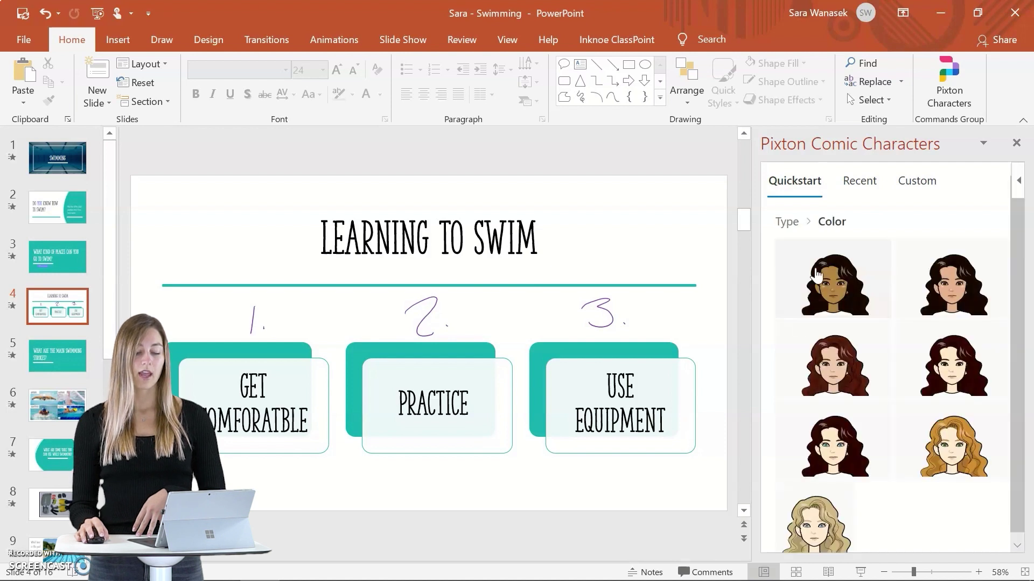
click(866, 370)
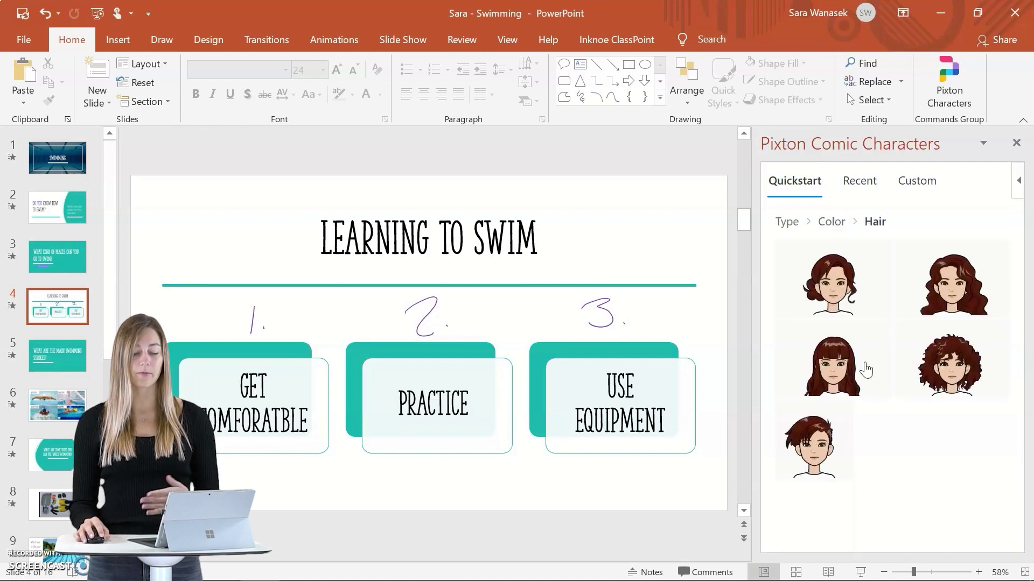
click(843, 306)
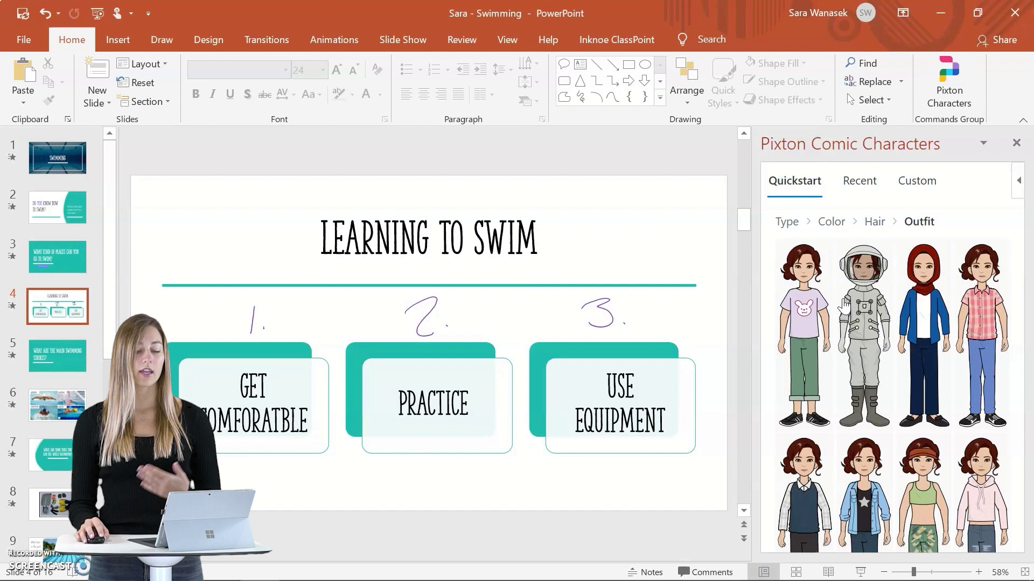
- Dress the character in the pink sporty outfit and browse its pose options
scroll(843, 306, down, 10)
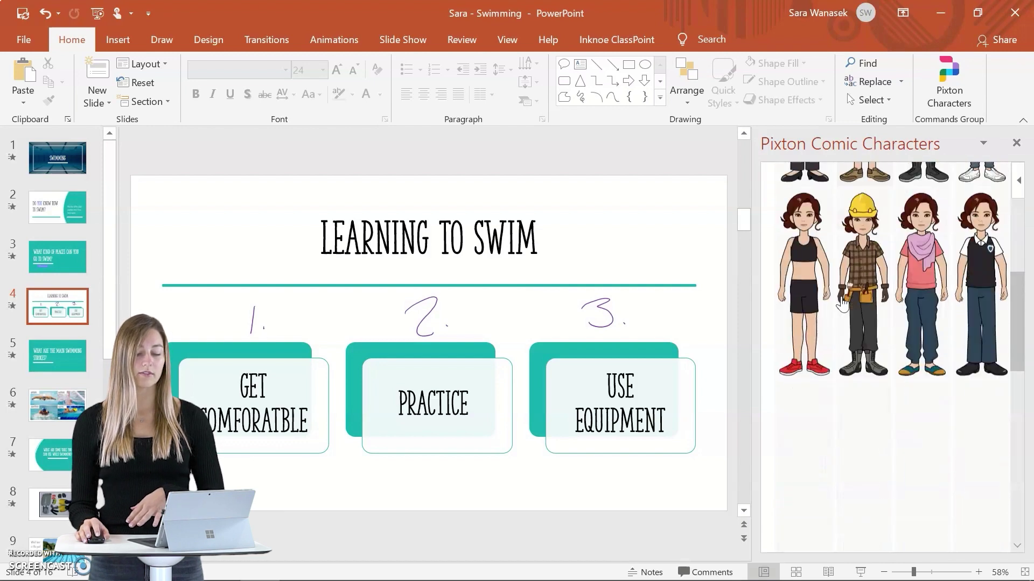
scroll(843, 306, down, 3)
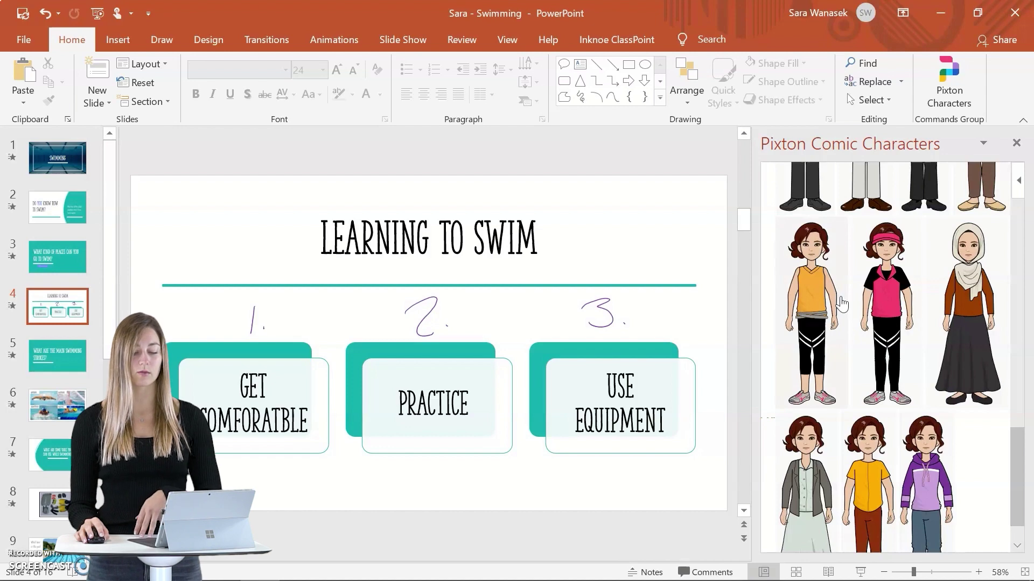
click(881, 304)
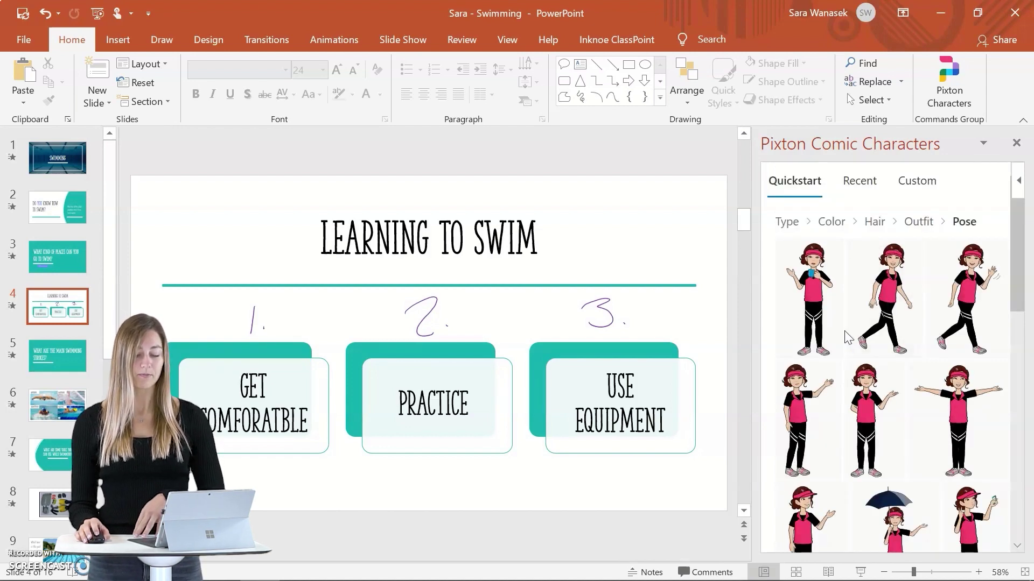
scroll(849, 338, down, 5)
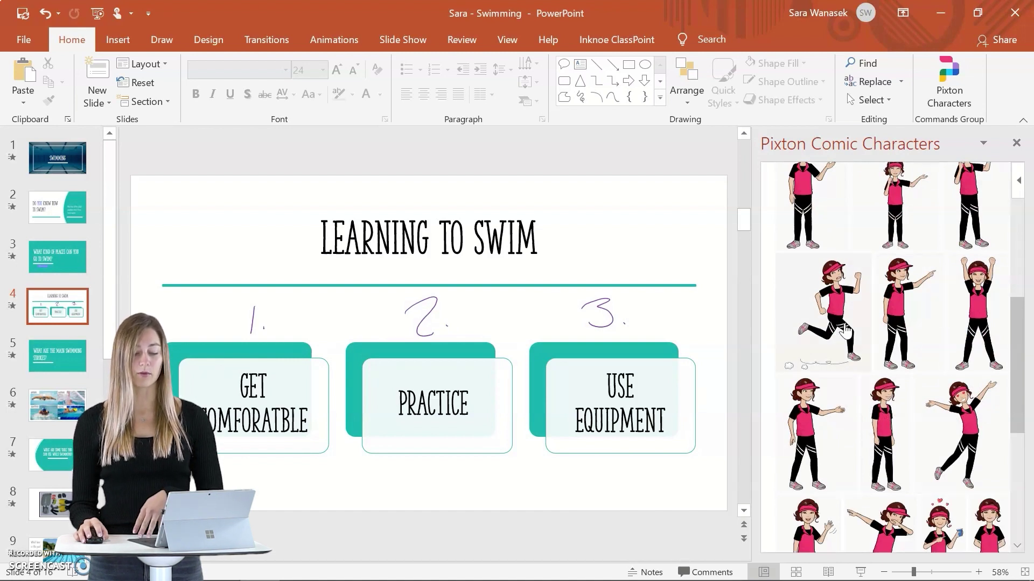
scroll(845, 329, down, 4)
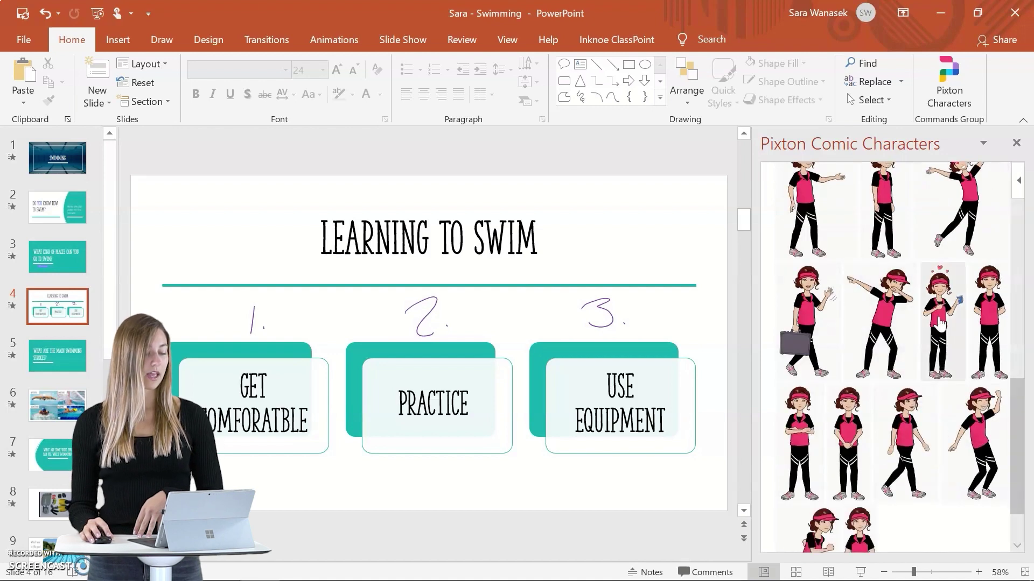
- Insert the heart-pose Pixton character and move it to the slide's left edge
click(940, 324)
click(427, 335)
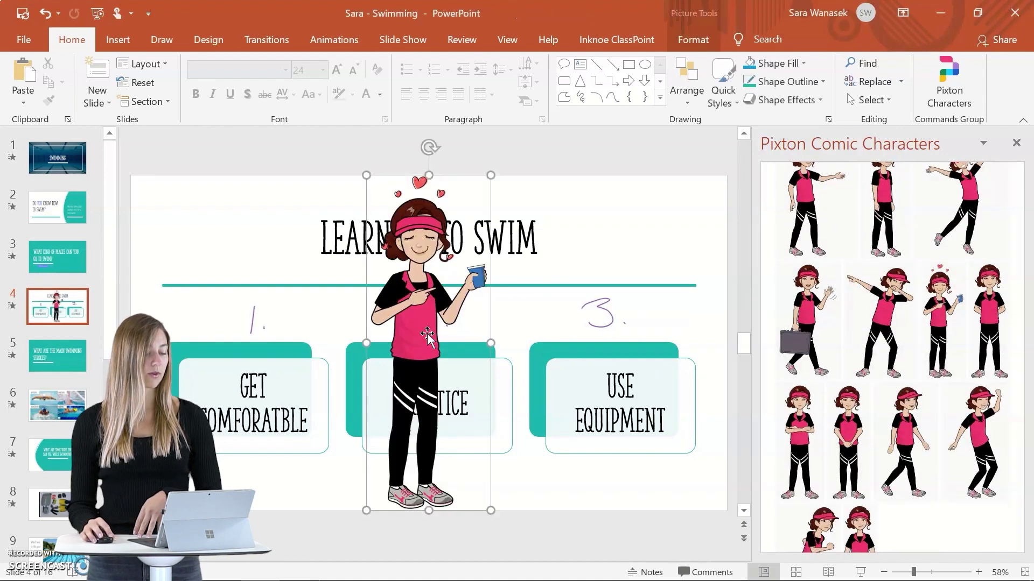
drag(427, 335, 170, 284)
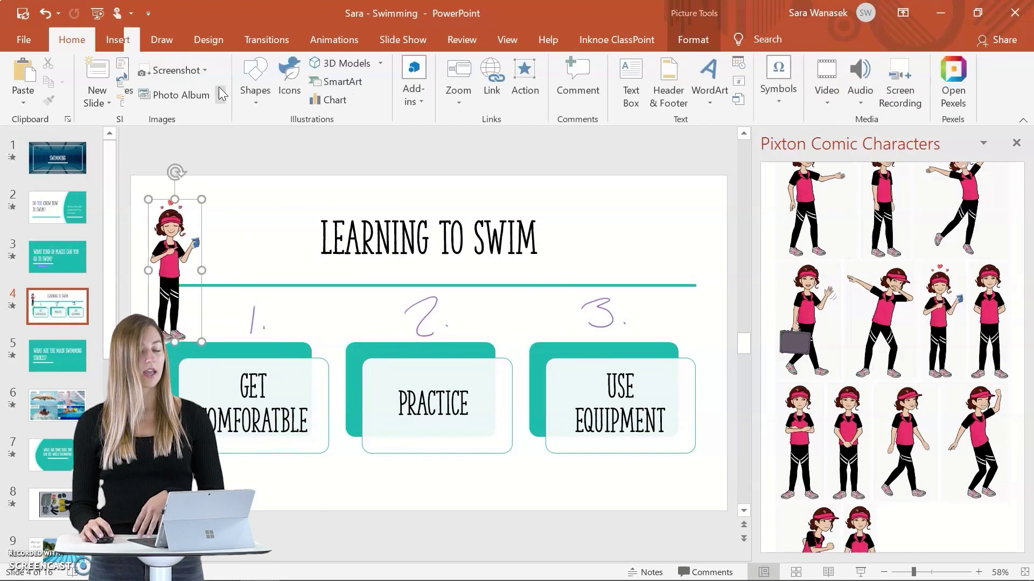
- Draw an oval speech-bubble callout beside the character reading 'Don't forget to stay hydrated!'
click(255, 80)
click(312, 138)
drag(212, 189, 275, 249)
text(D)
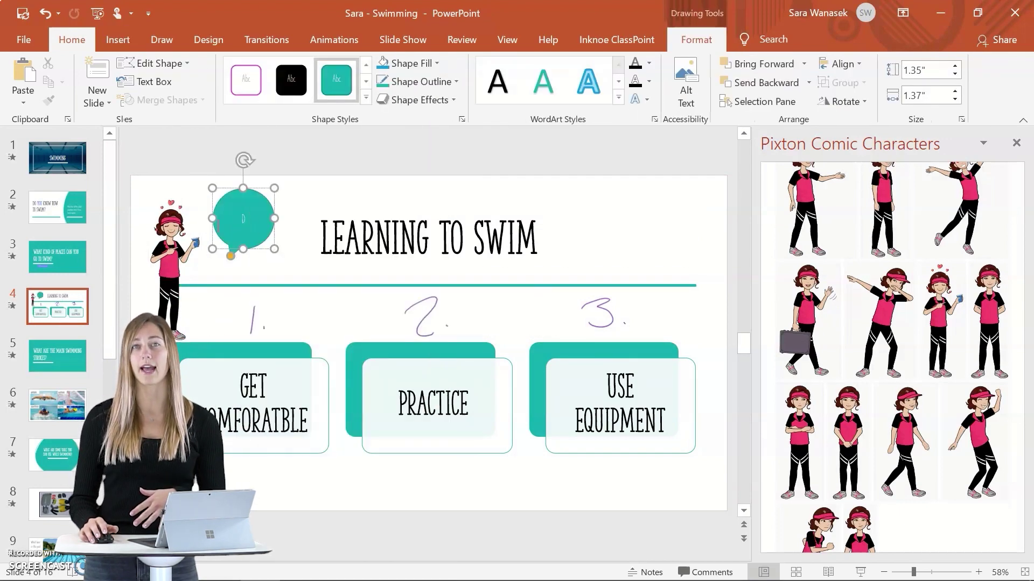
text(on't forget to stay hydrated)
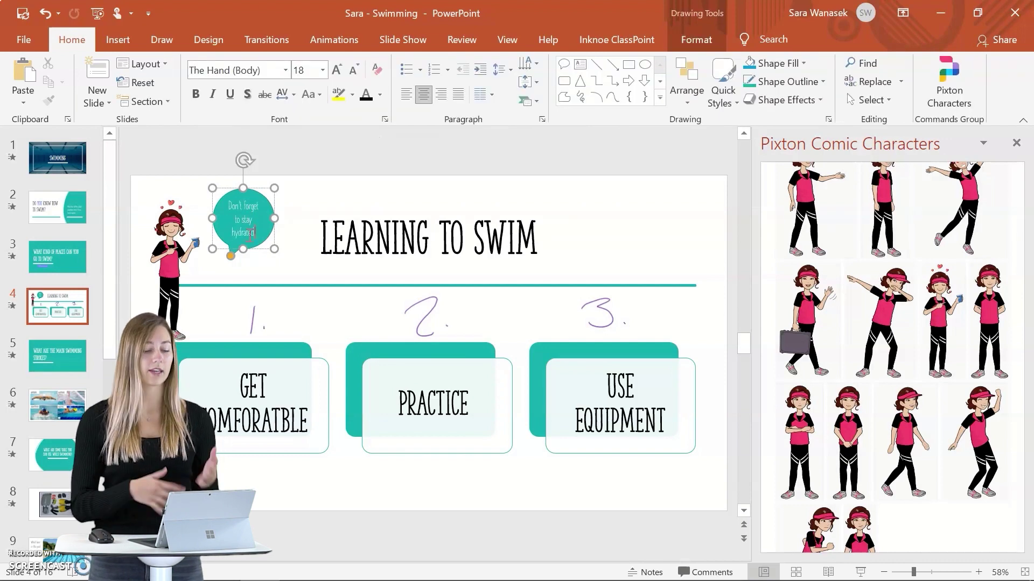
text(!)
drag(269, 226, 252, 215)
click(267, 153)
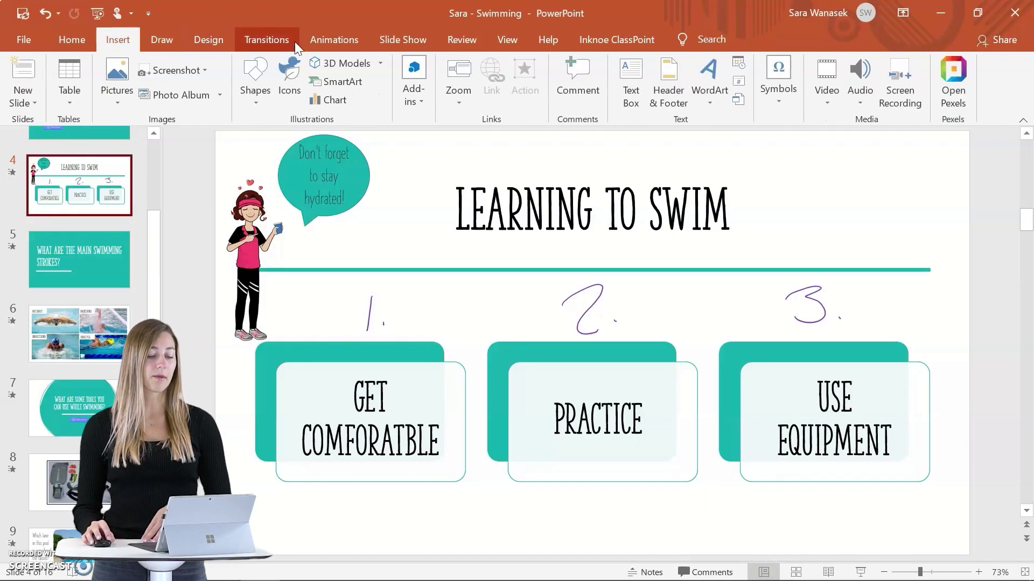
click(413, 80)
click(437, 143)
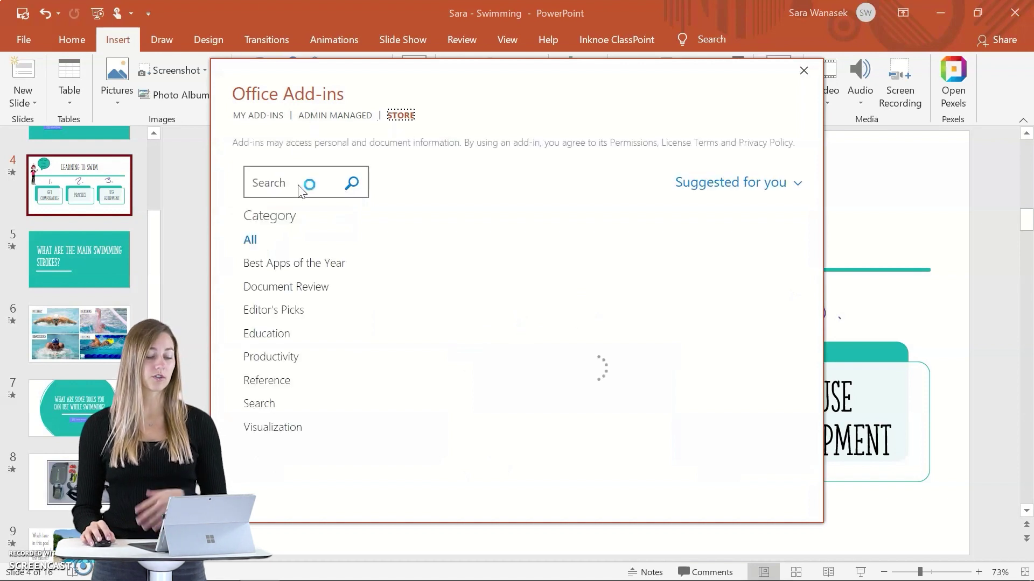
click(299, 185)
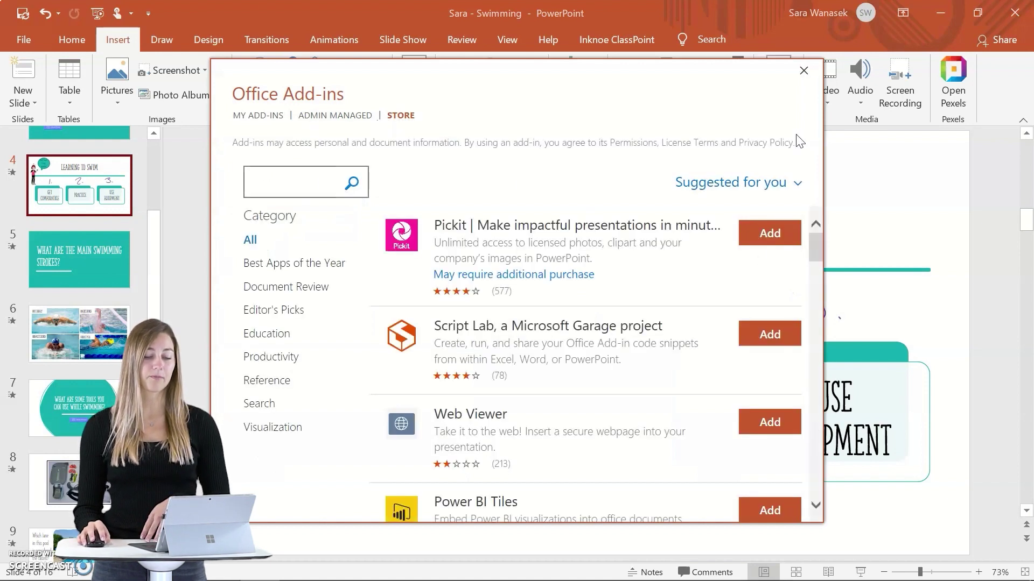
click(803, 70)
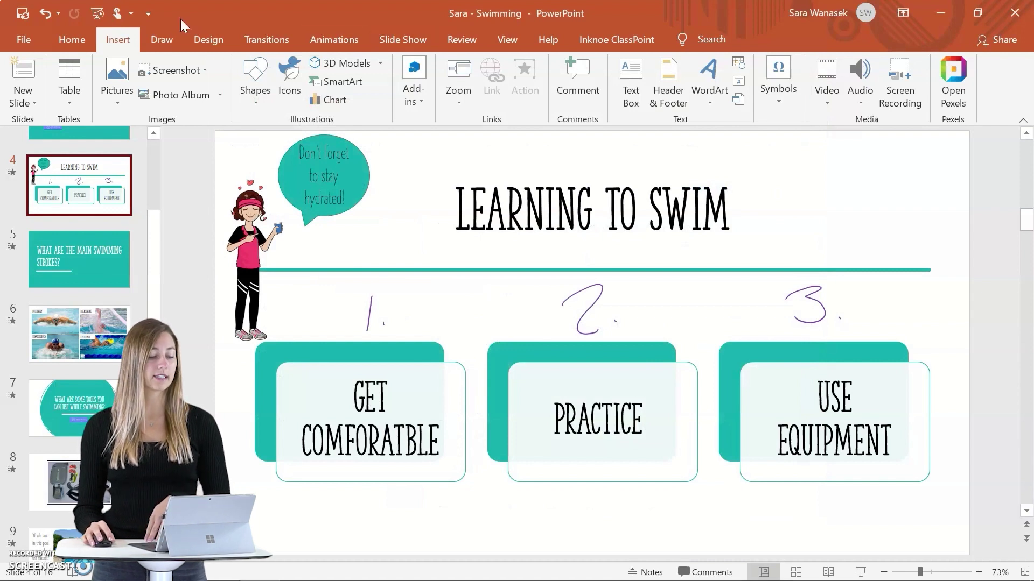
- Open the Pexels pane on slide 7 and enter 'swimming' as the photo search
click(952, 92)
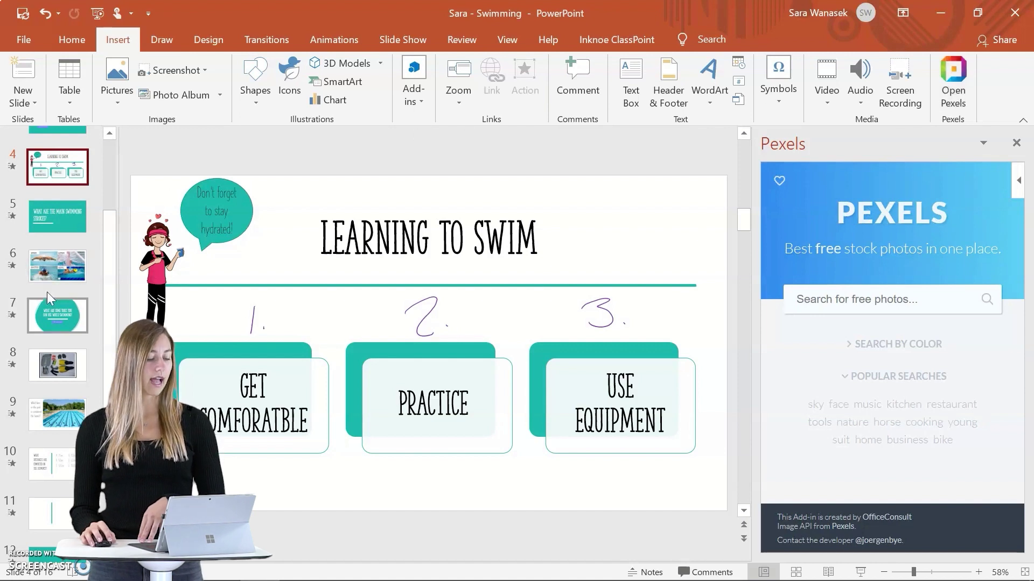
click(64, 314)
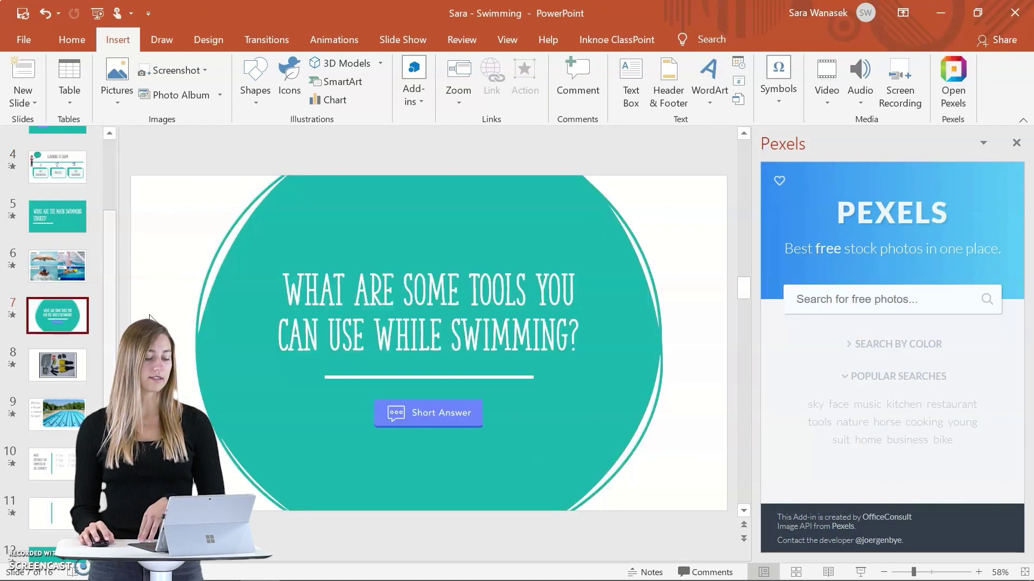
click(836, 301)
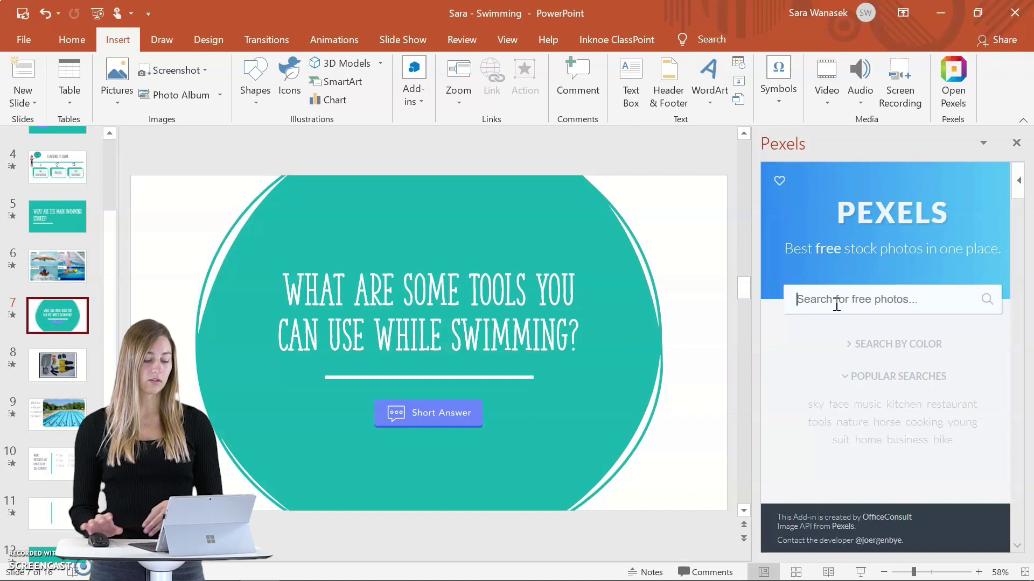
text(swimming)
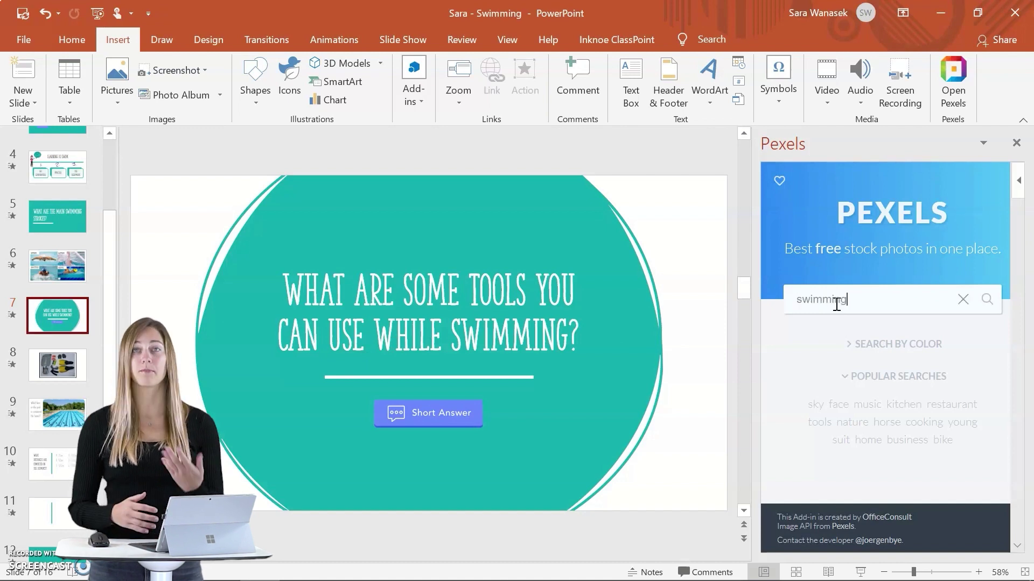
- Filter the swimming search by a teal colour and insert the instructor-and-child photo
click(896, 349)
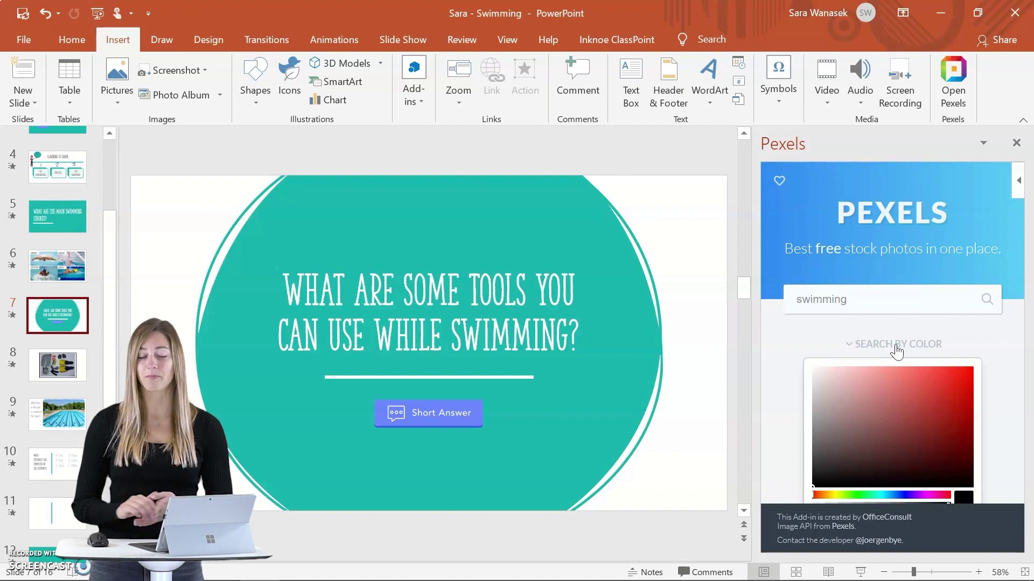
click(878, 496)
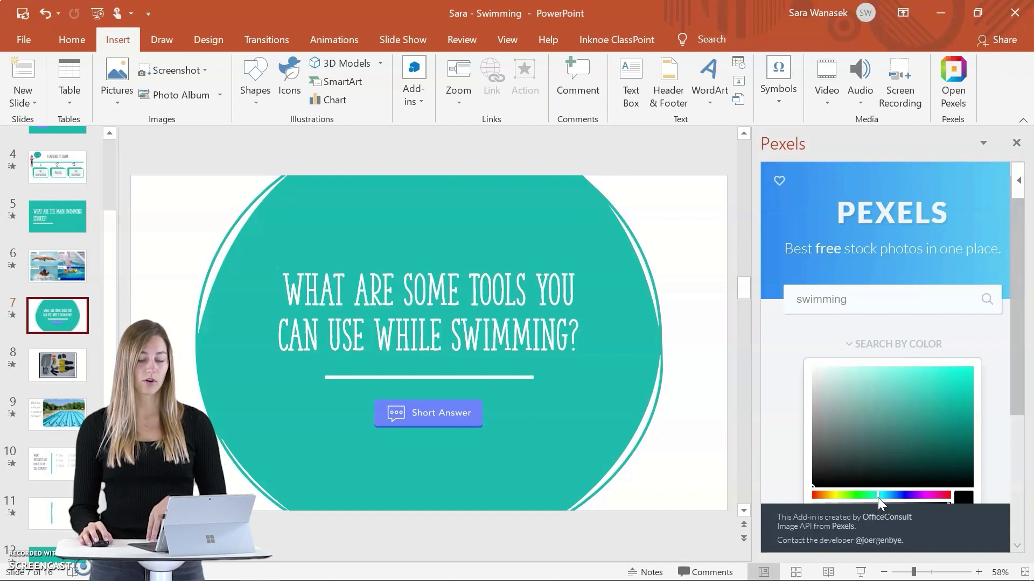
click(941, 387)
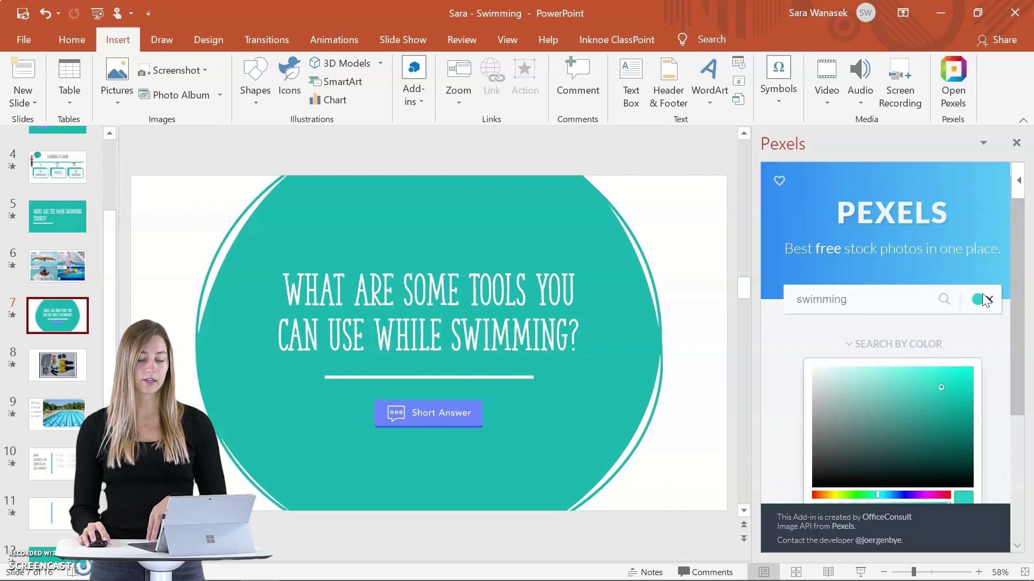
click(948, 305)
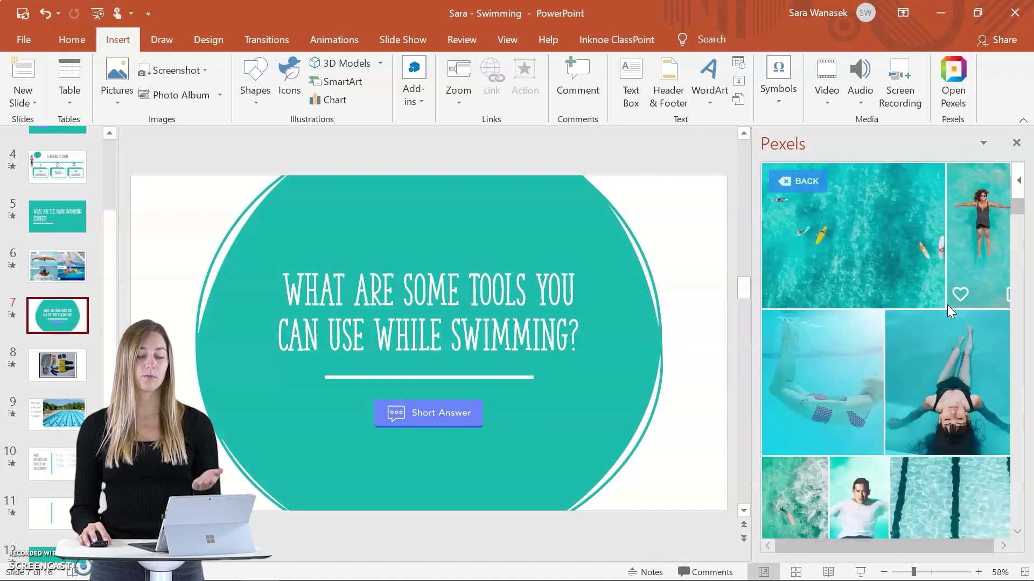
scroll(887, 243, down, 10)
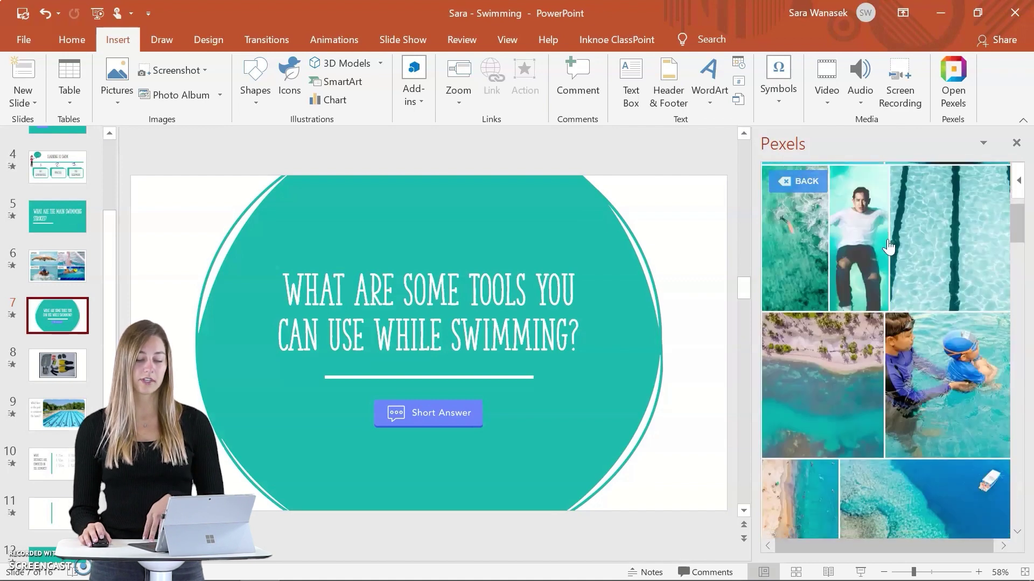
scroll(887, 247, down, 5)
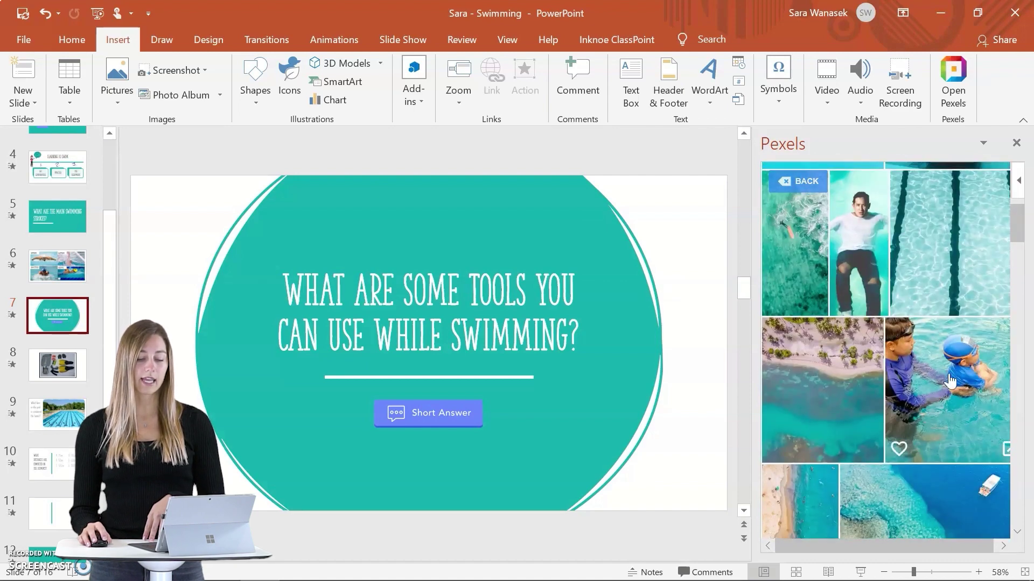
click(949, 381)
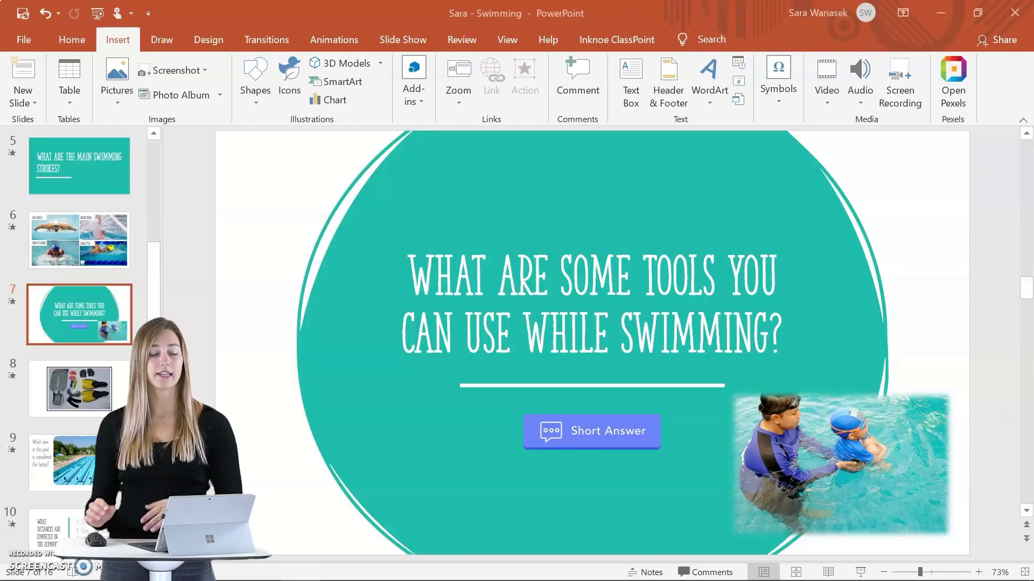
click(422, 93)
click(431, 139)
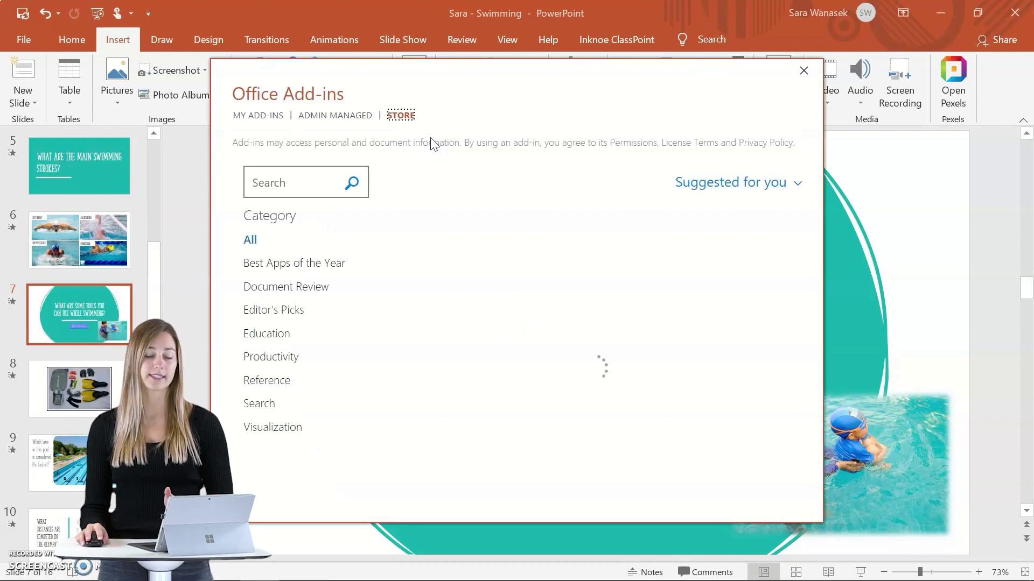
click(803, 71)
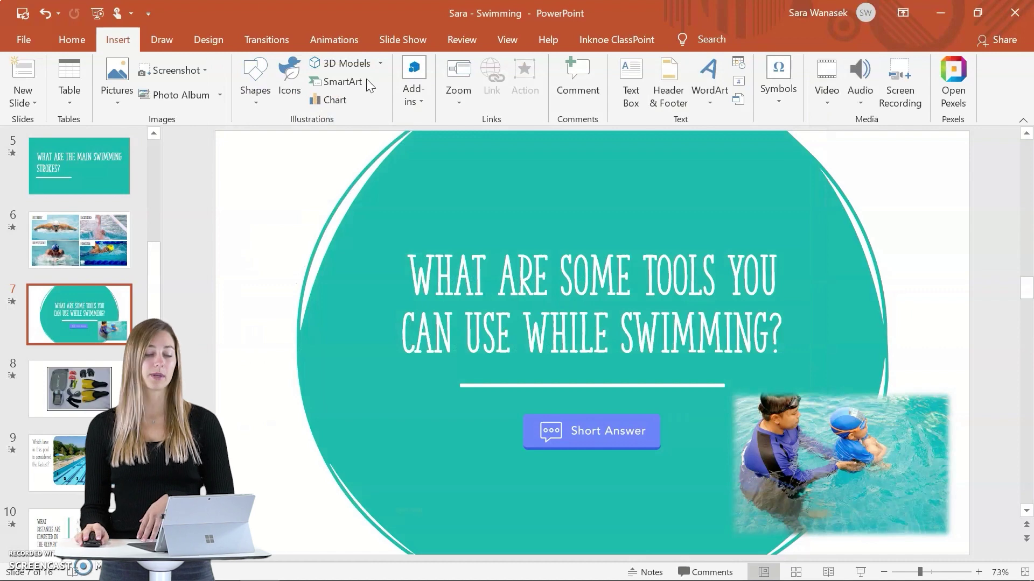
click(410, 103)
click(440, 168)
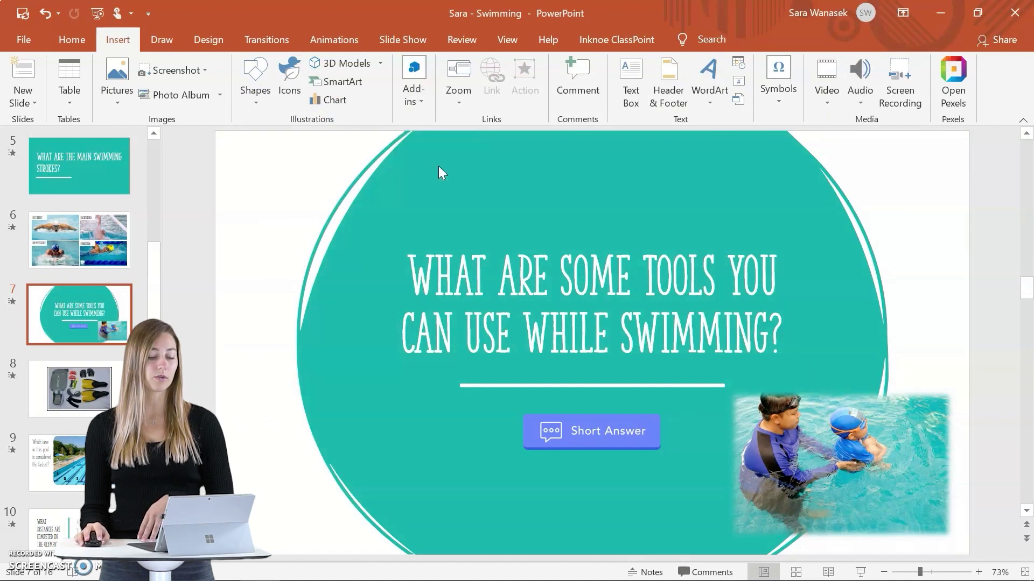
click(295, 164)
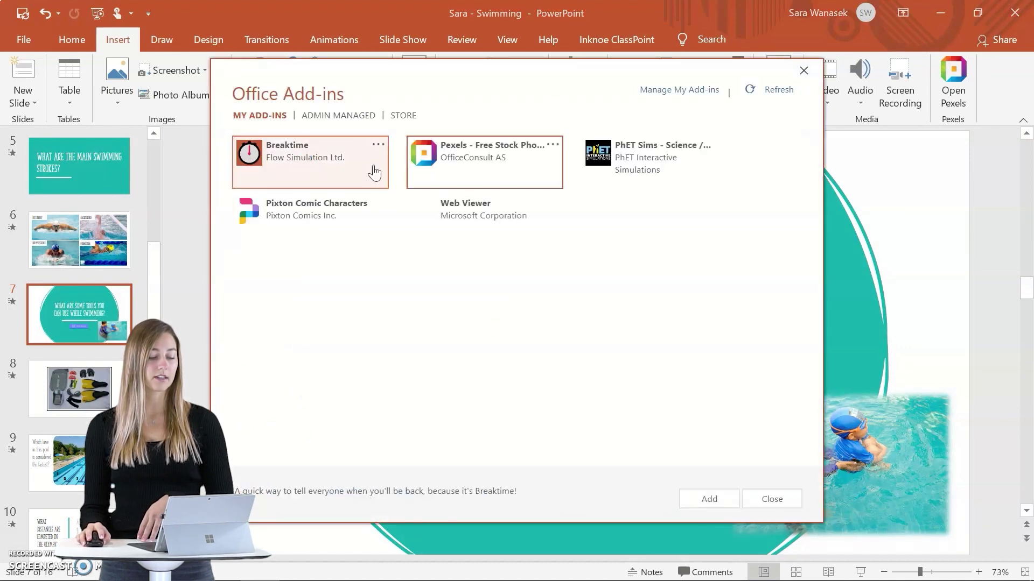
click(711, 498)
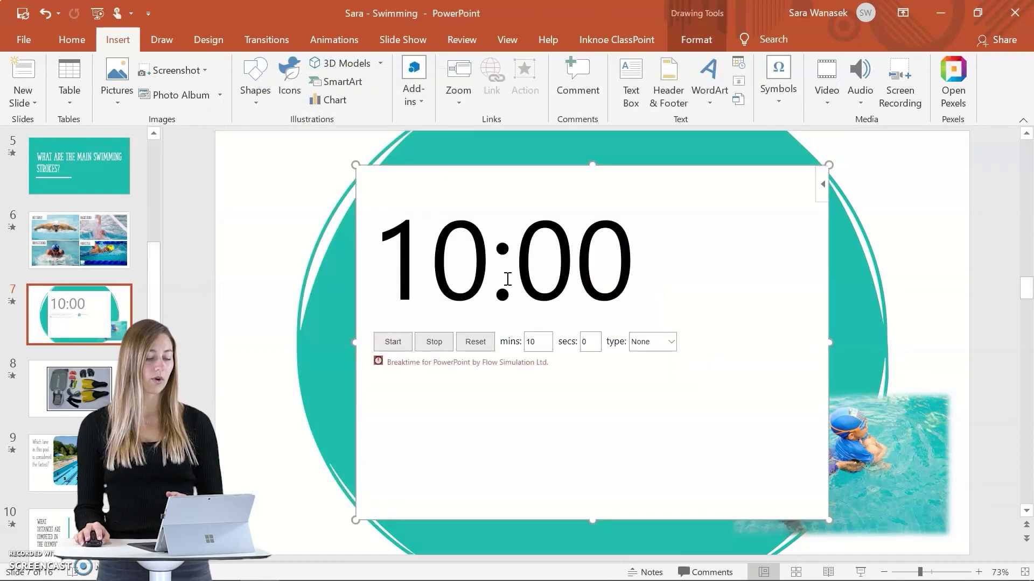
click(821, 185)
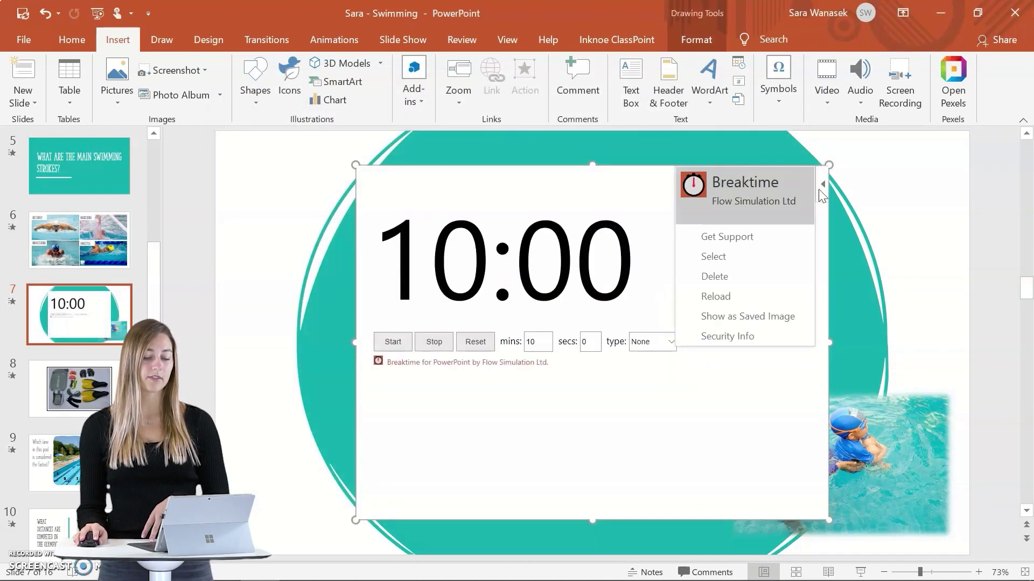
click(751, 274)
scroll(153, 291, down, 5)
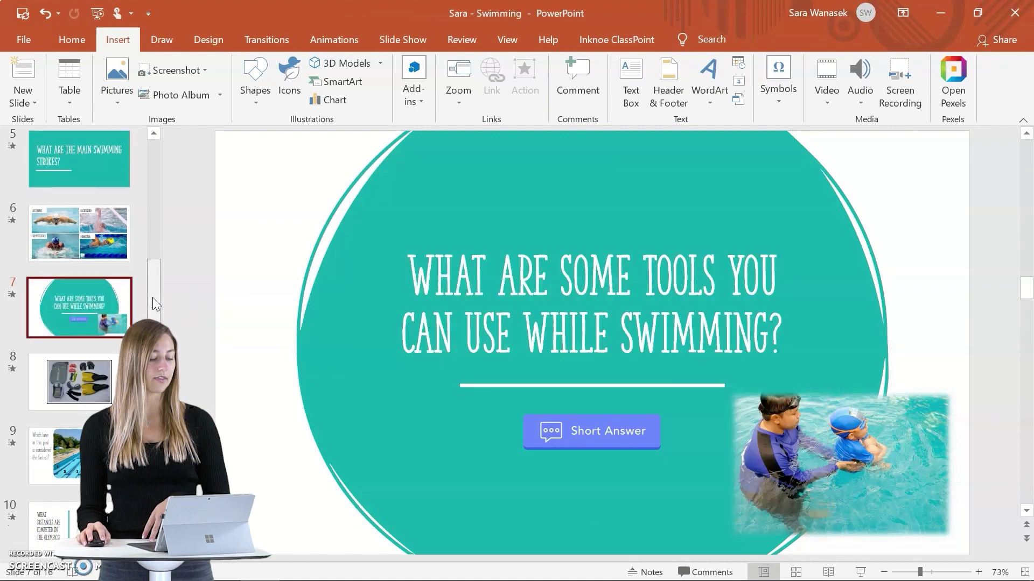
- Insert the installed Breaktime timer add-in on slide 11, Quick Break
click(75, 385)
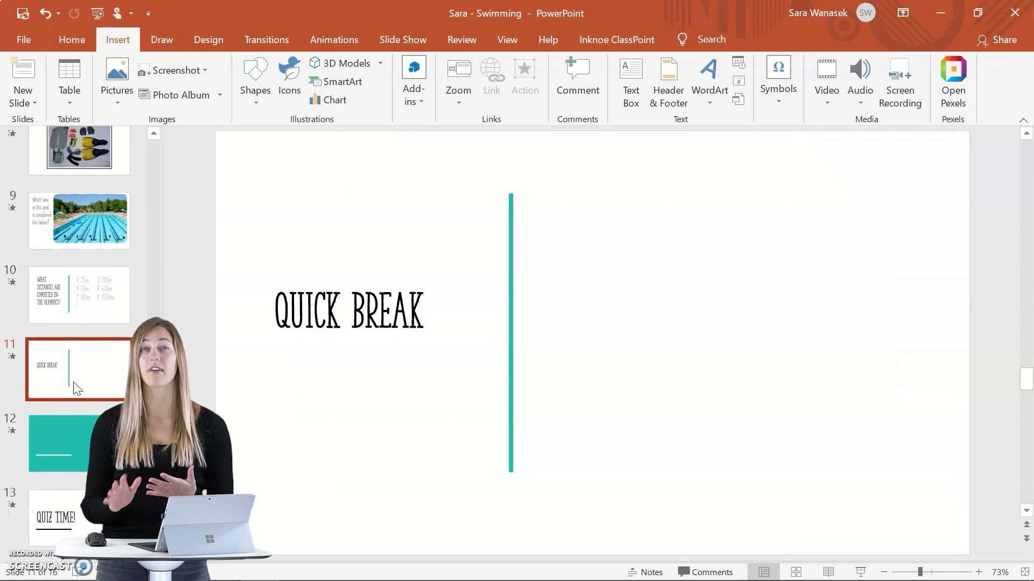
click(307, 221)
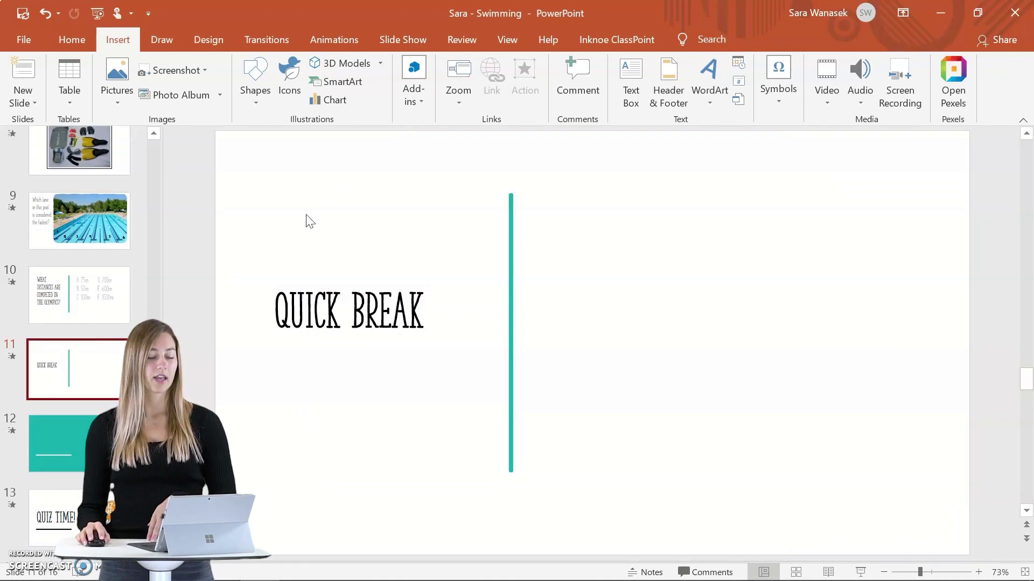
click(415, 99)
click(454, 166)
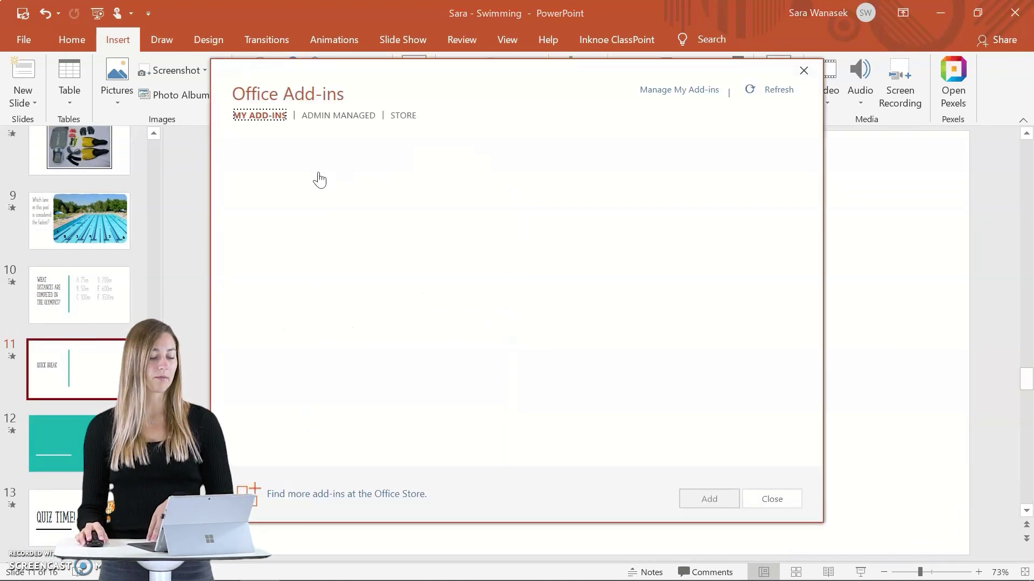
click(285, 169)
click(709, 506)
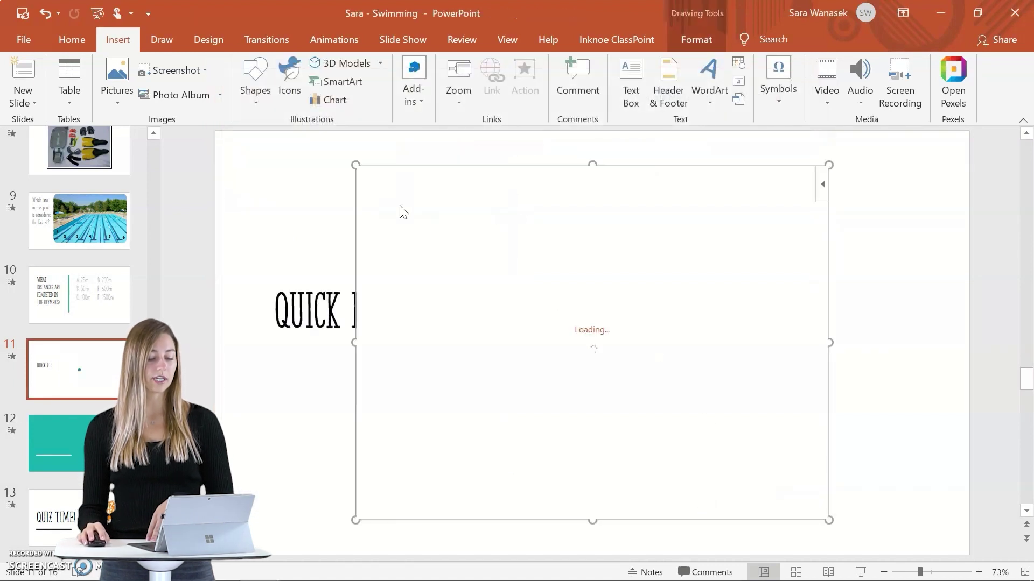
- Move the 10:00 timer beside the teal divider and enlarge it to fill the right side
drag(355, 165, 502, 285)
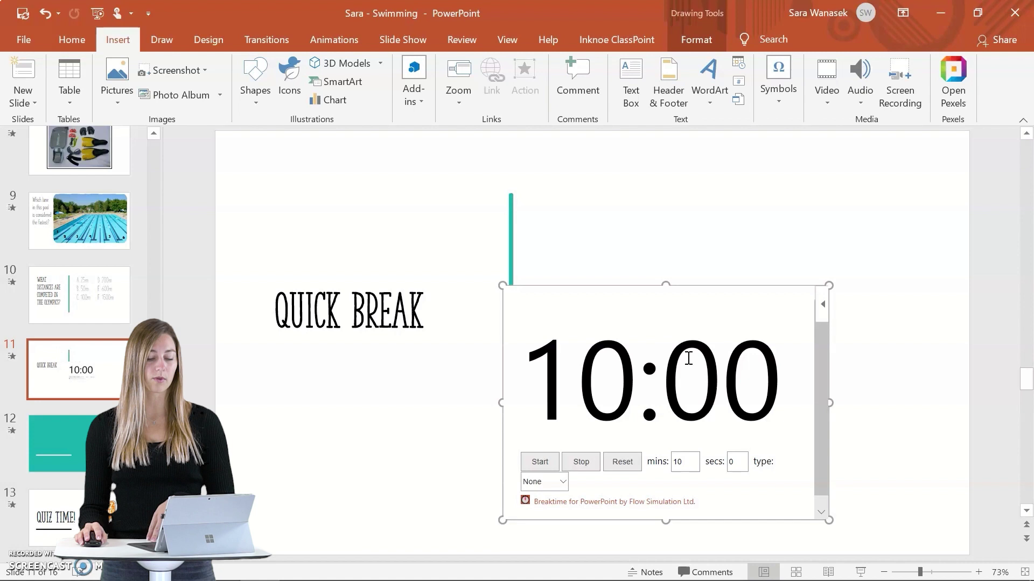
drag(689, 357, 763, 209)
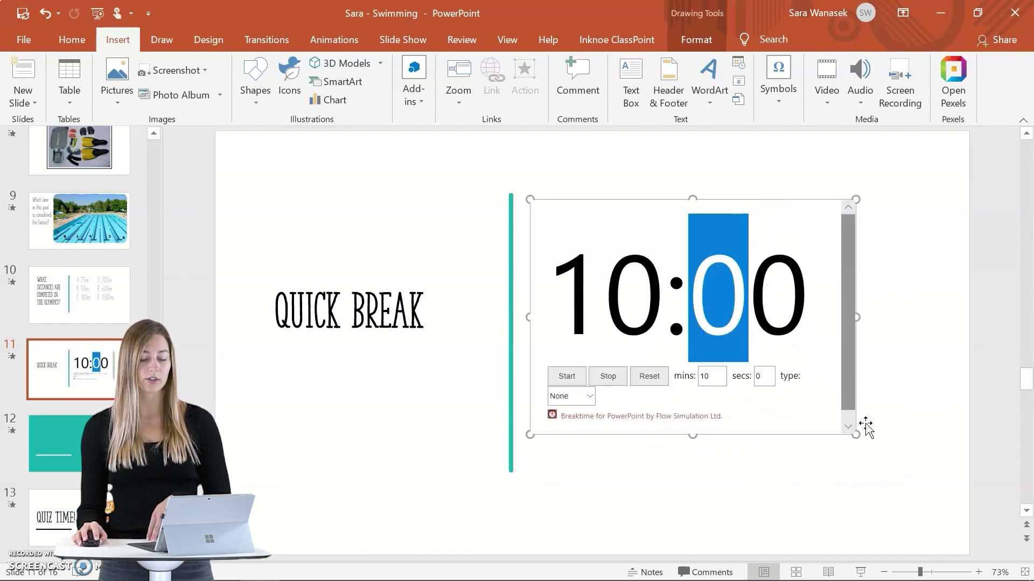
drag(855, 437, 948, 480)
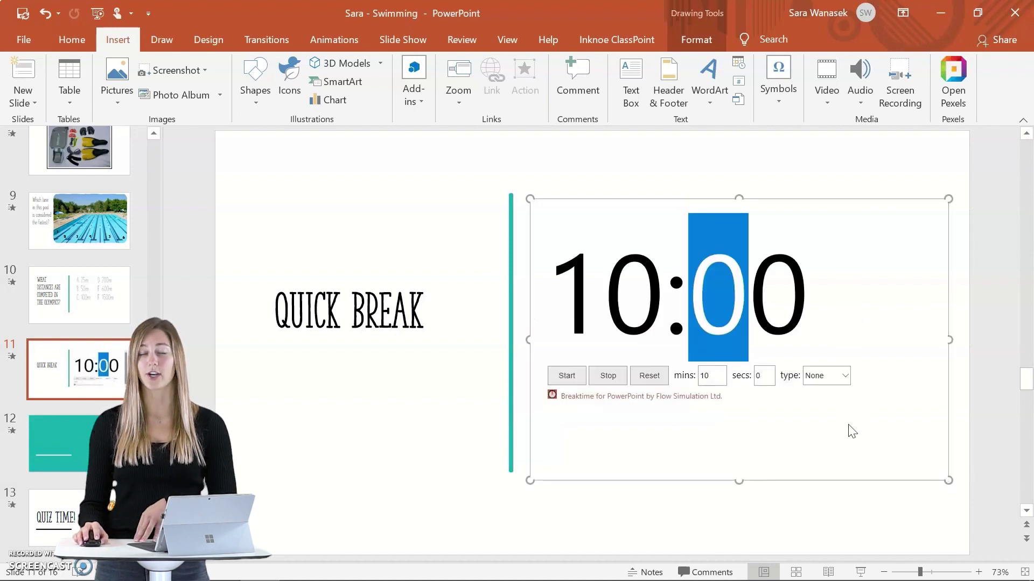
- Set the Breaktime timer to 5 minutes with the Reading theme so it shows 05:00
click(710, 380)
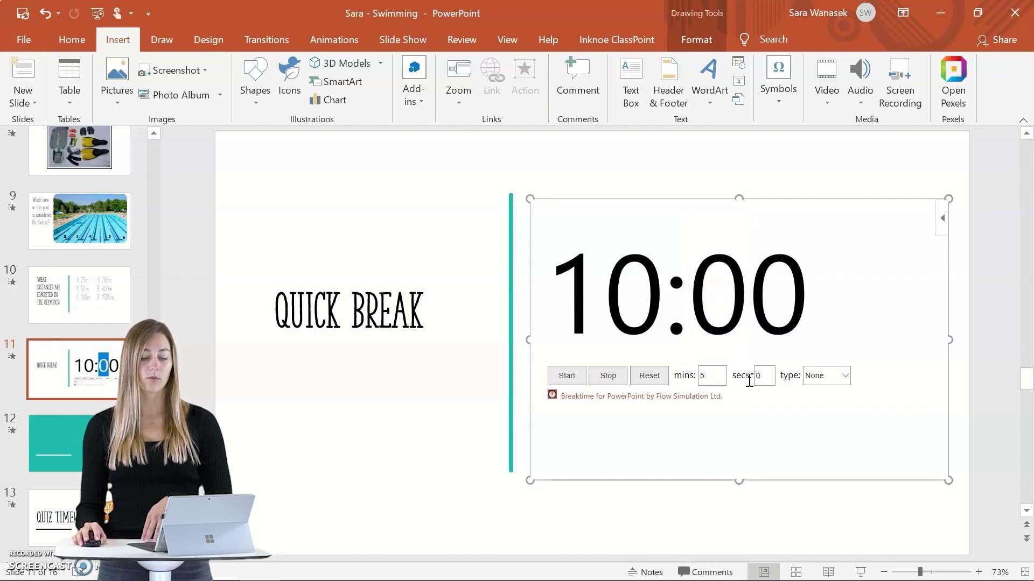
text(5)
click(844, 377)
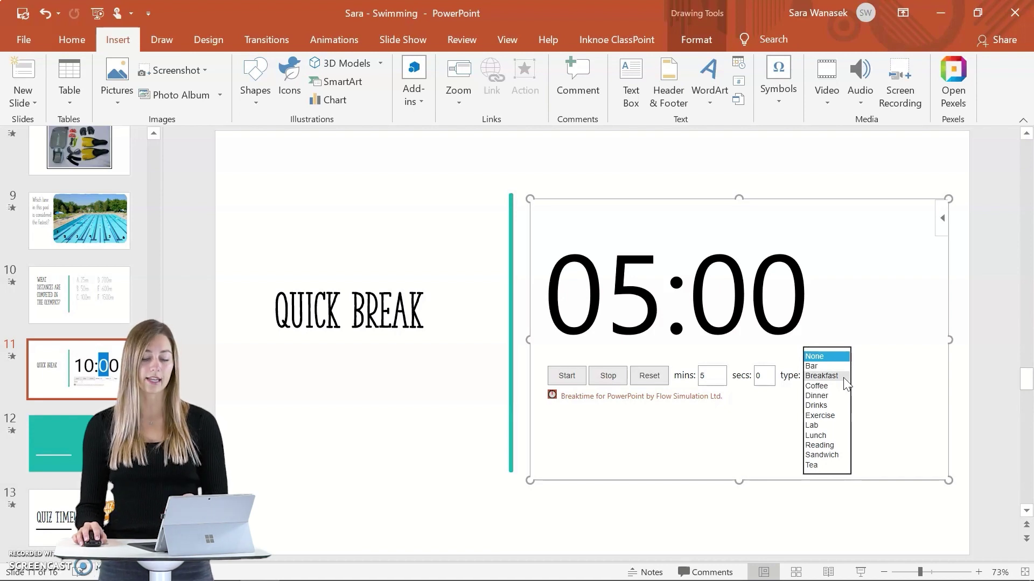
click(819, 446)
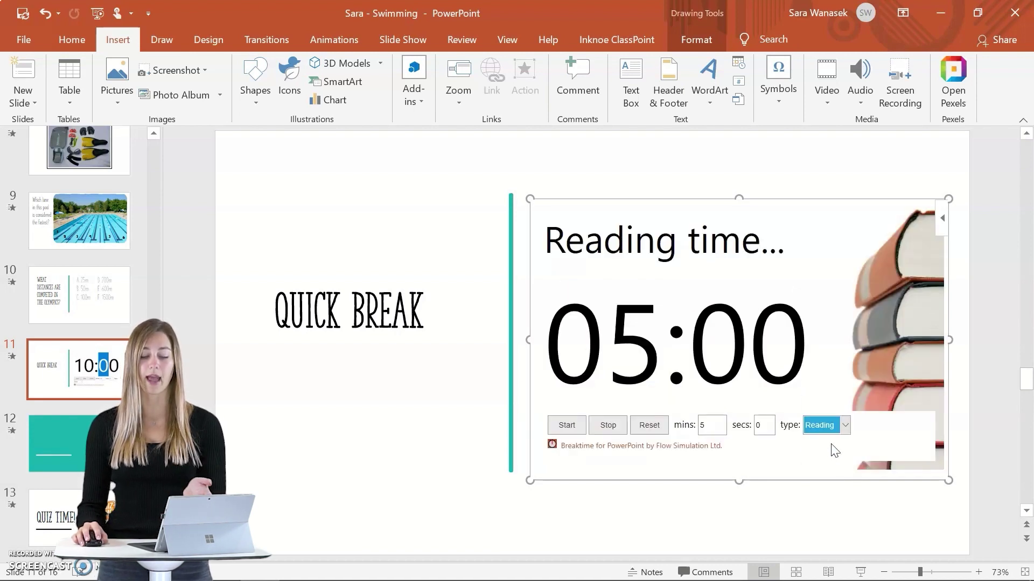
click(815, 513)
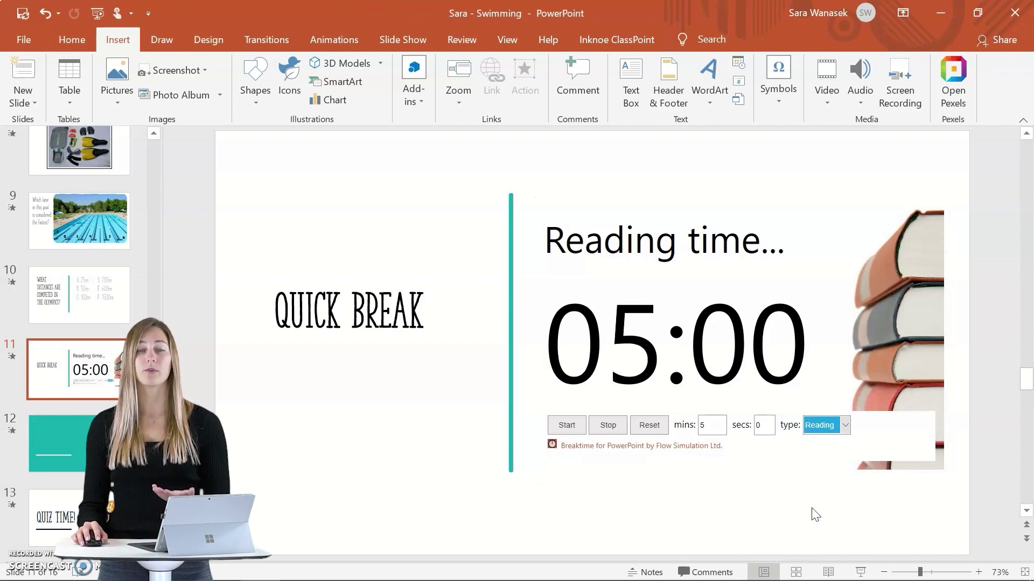
- Present the Quick Break slide and start the 5-minute reading countdown
click(860, 573)
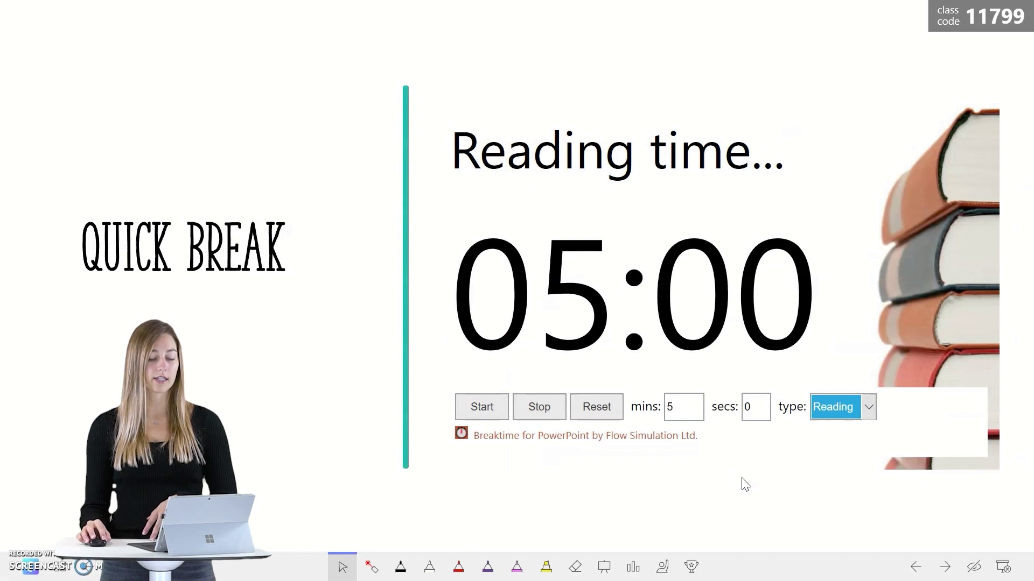
click(474, 410)
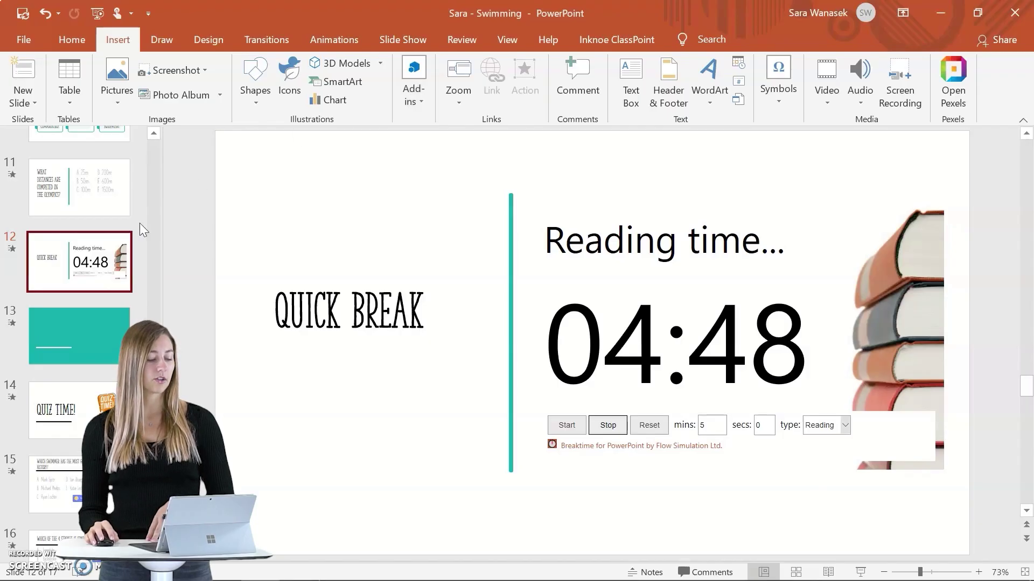
- Add the PhET Sims add-in from My Add-ins to teal slide 13
click(108, 335)
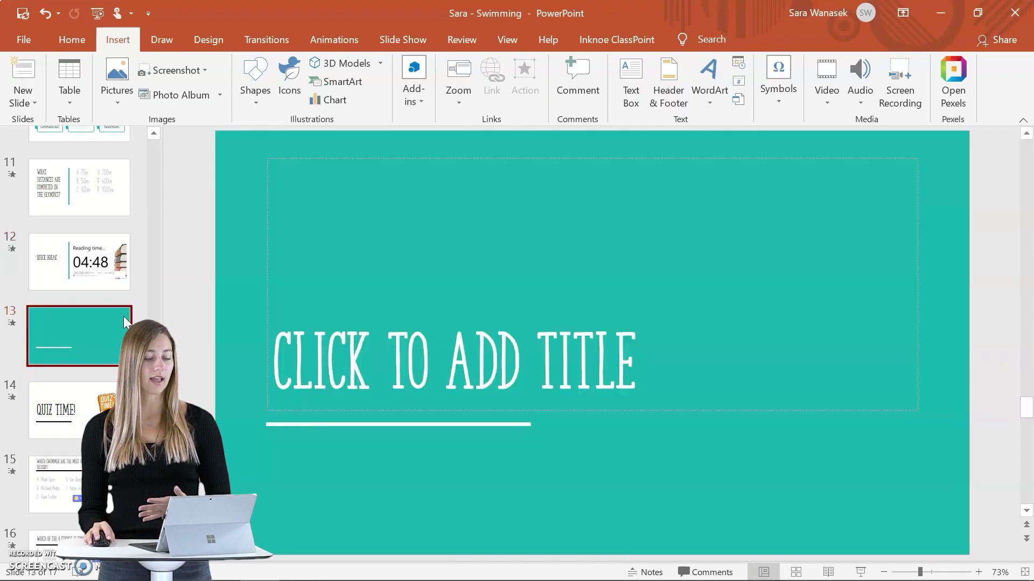
click(417, 96)
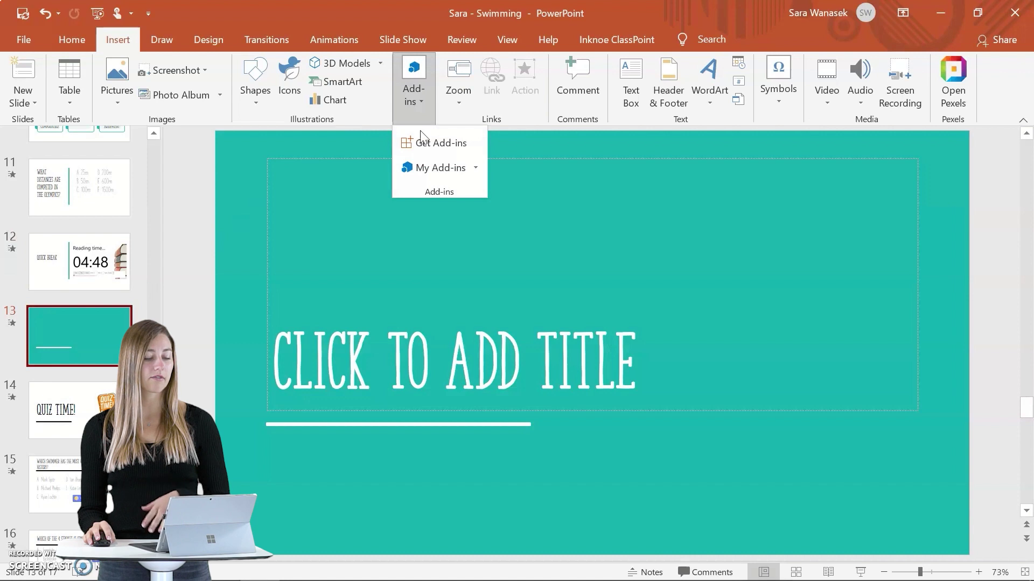
click(422, 173)
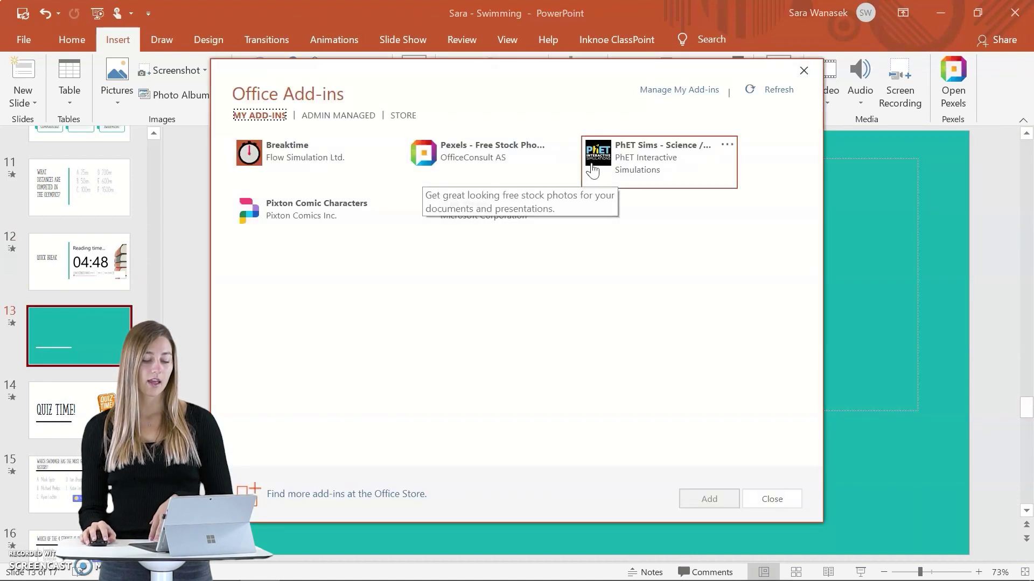
click(623, 167)
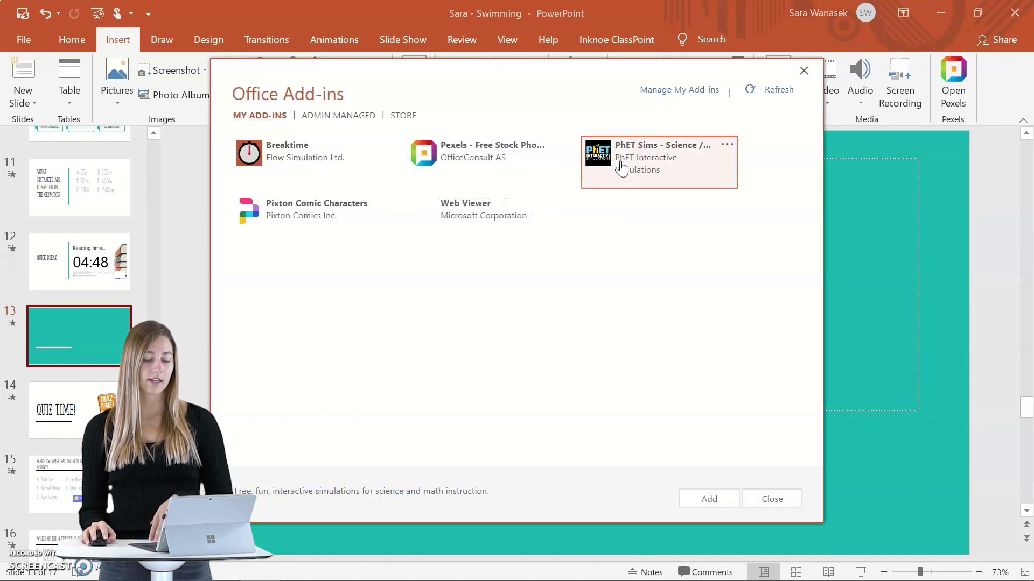
click(732, 500)
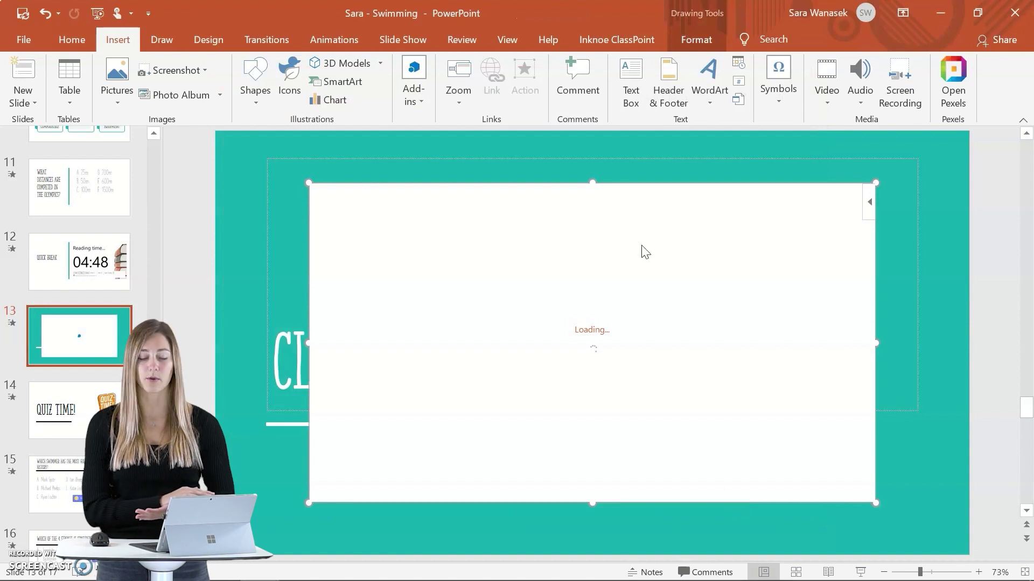
- Stretch the PhET frame to fill the slide and bring up the Waves Intro details
drag(620, 183, 532, 129)
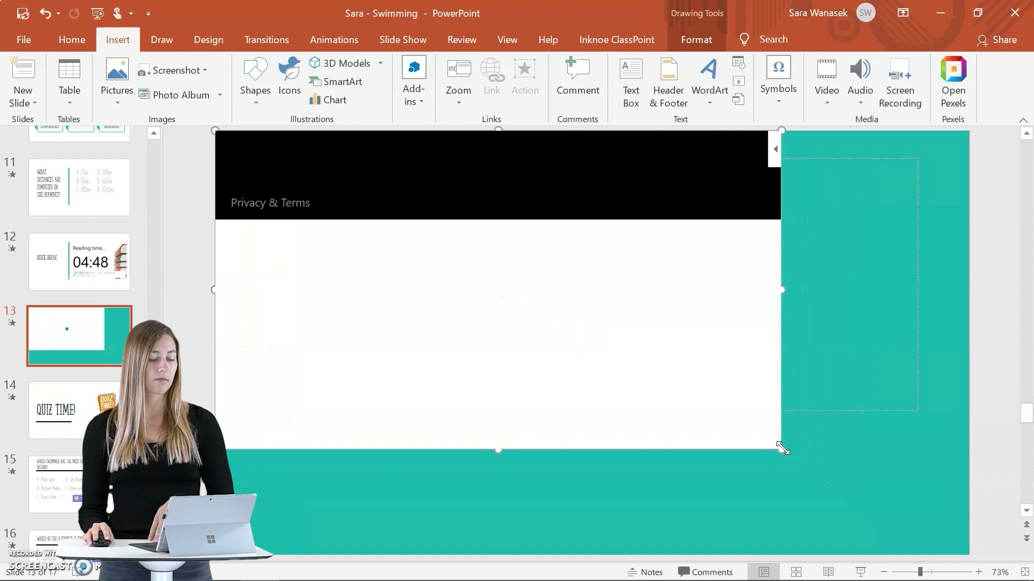
drag(781, 449, 972, 552)
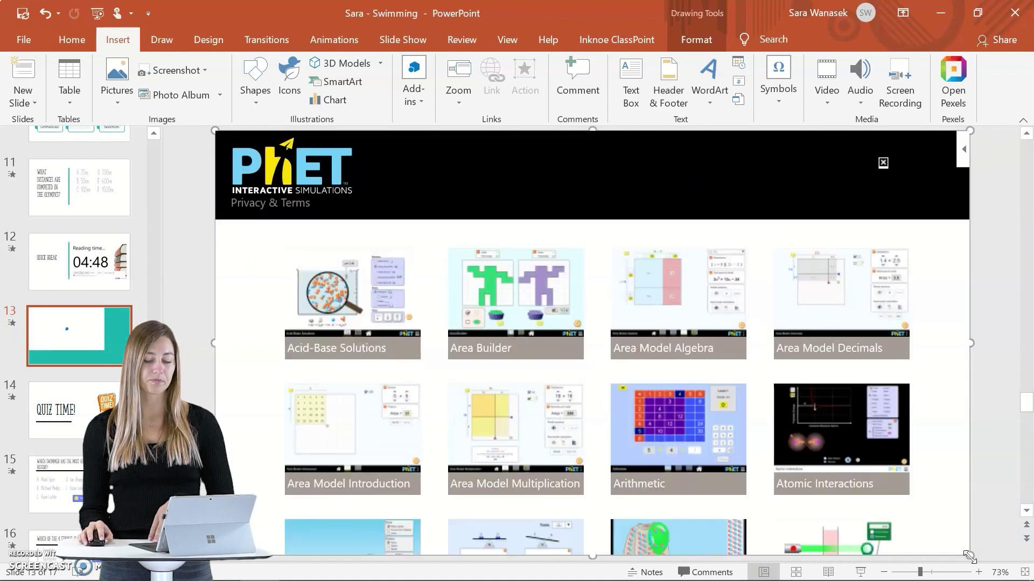
scroll(942, 402, down, 7)
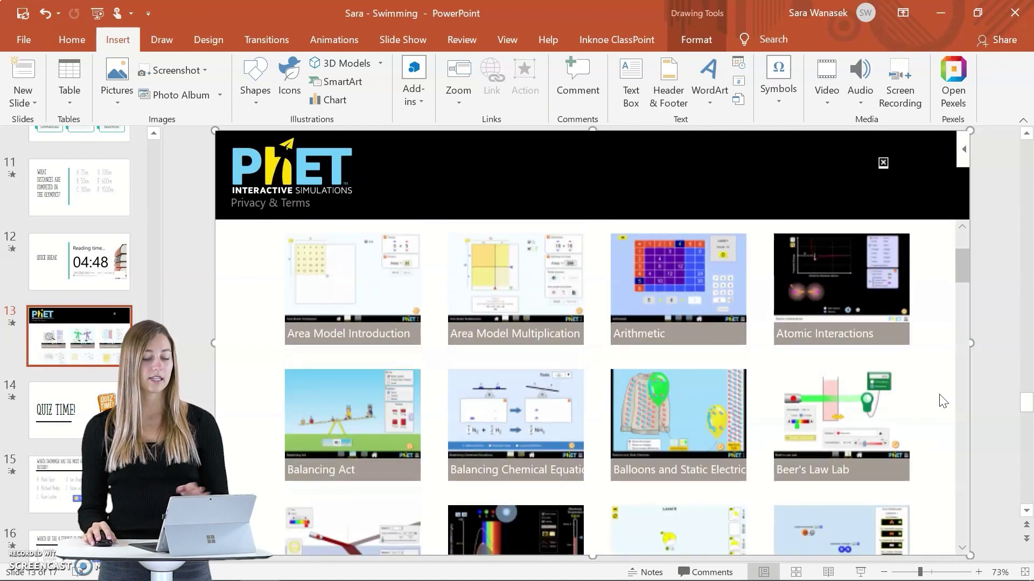
scroll(942, 401, down, 1)
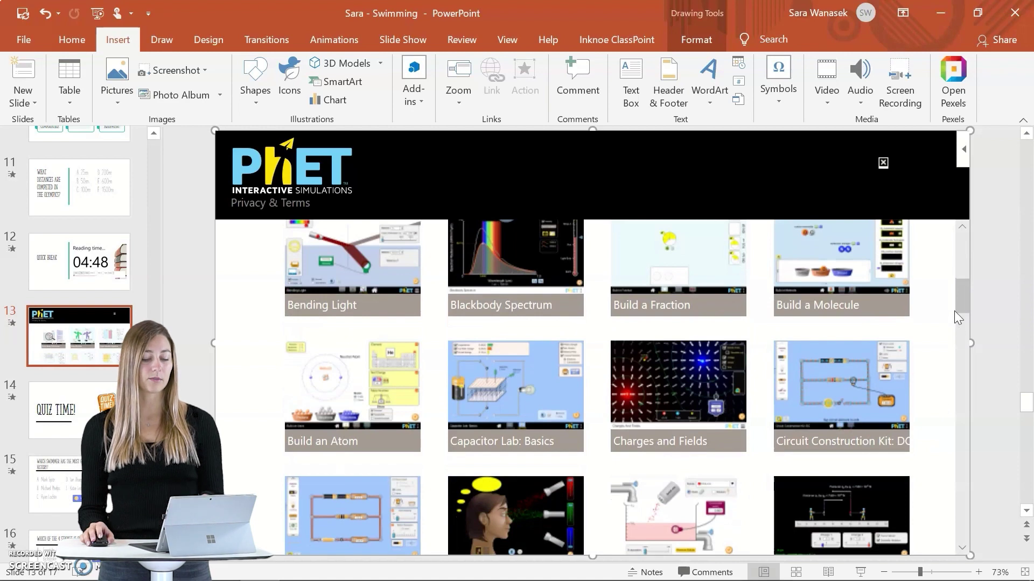
scroll(951, 313, down, 3)
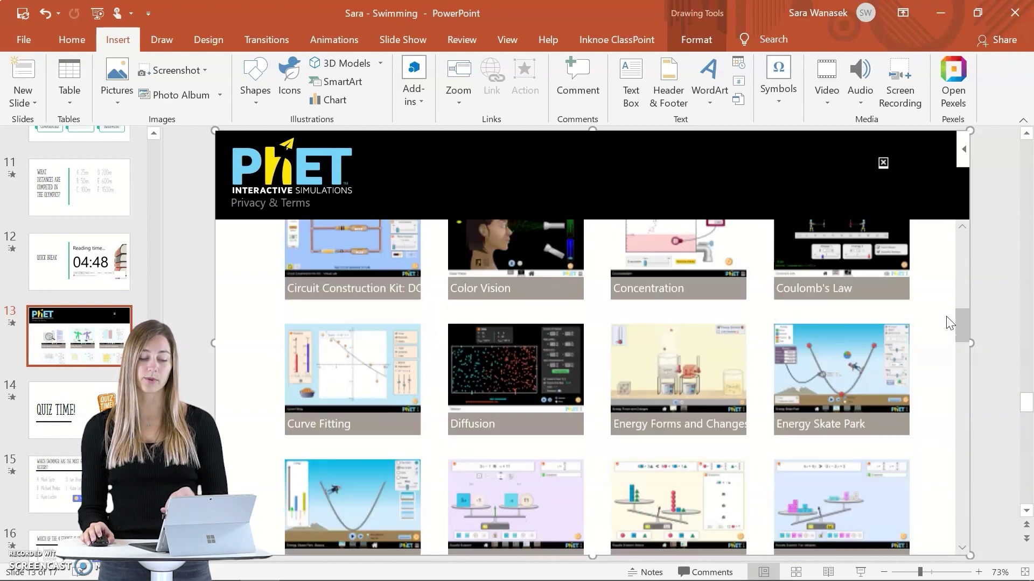
scroll(950, 323, down, 2)
scroll(950, 323, down, 15)
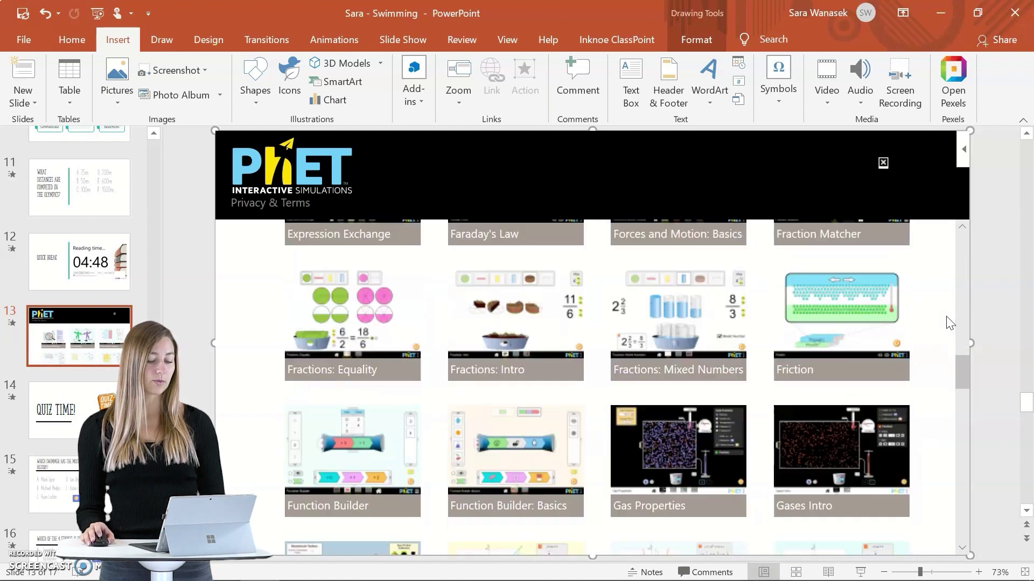
scroll(950, 323, down, 15)
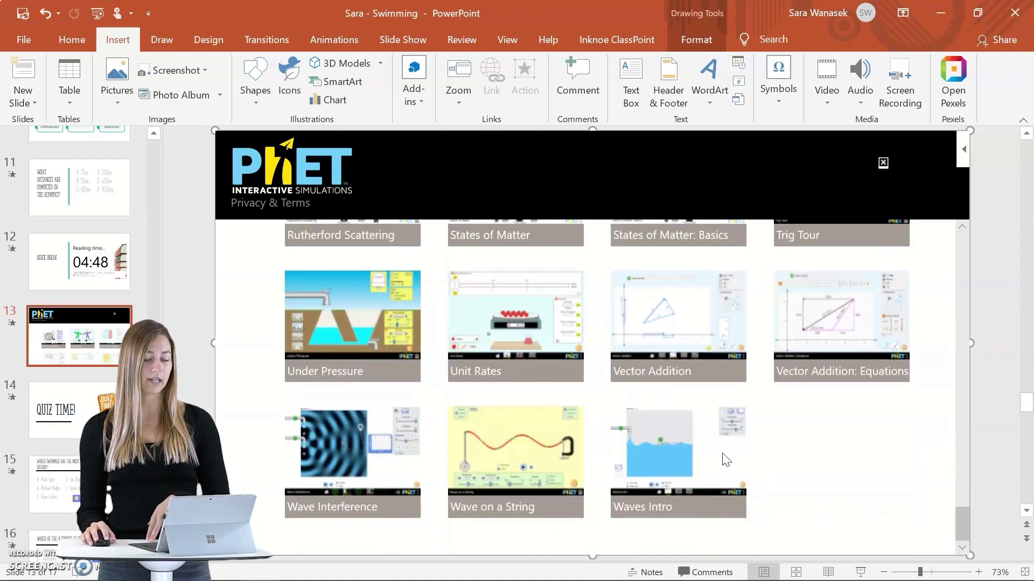
click(723, 459)
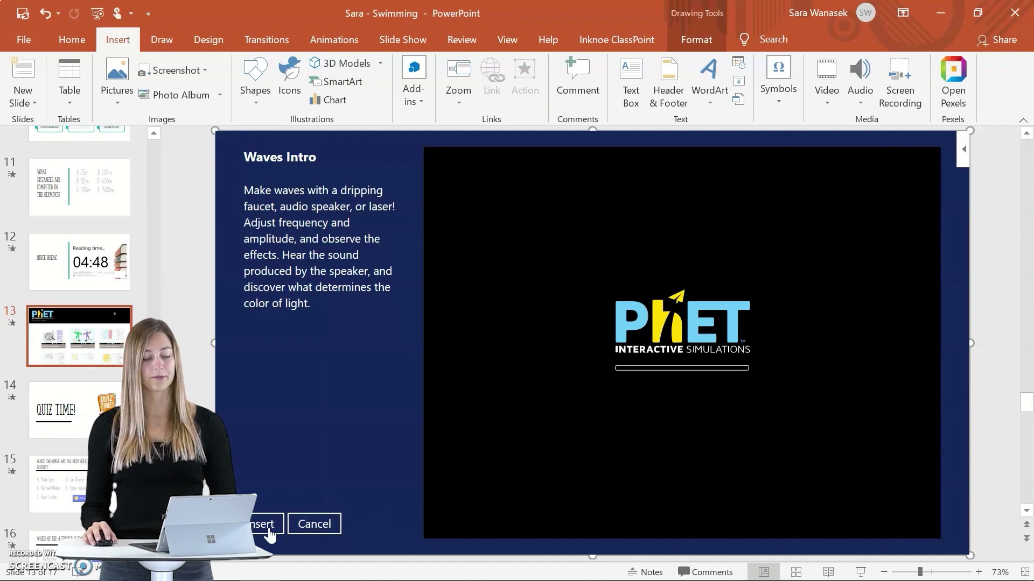
- Insert Waves Intro onto slide 13 and open its Water screen with the dripping faucet
click(267, 525)
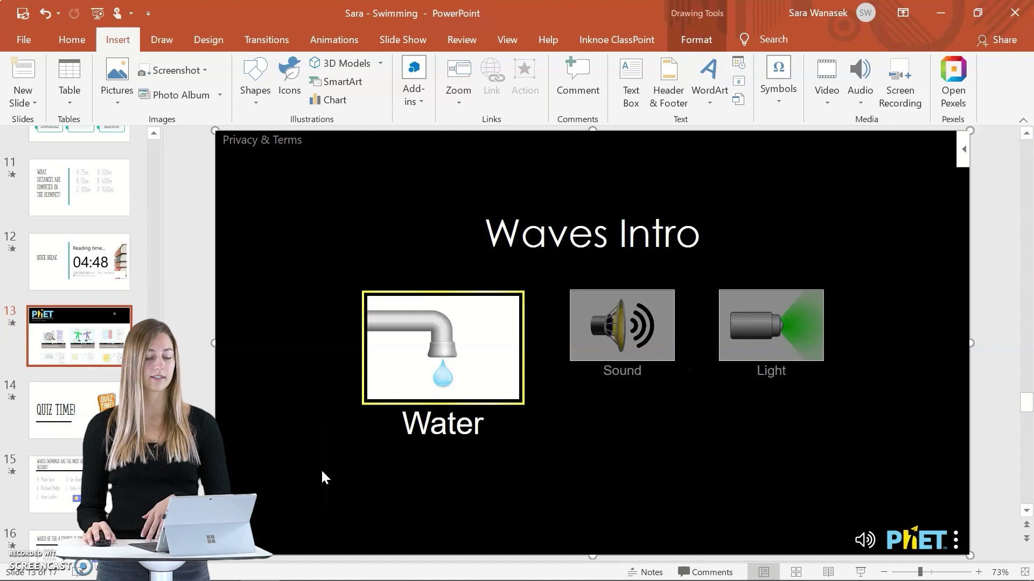
click(425, 367)
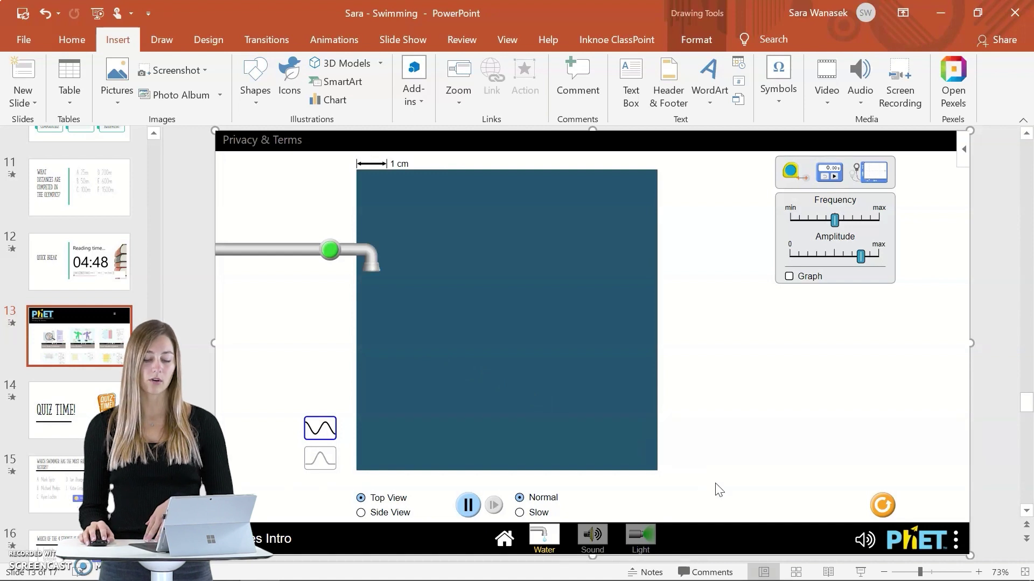
- In the slideshow, run the faucet at max frequency and slightly lower amplitude, showing the Water Level graph
click(860, 572)
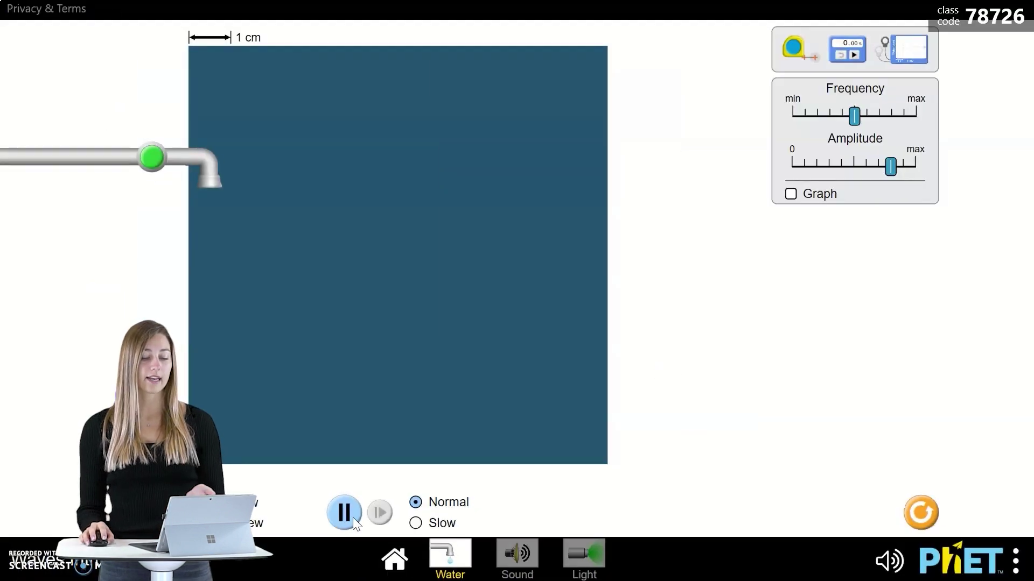
drag(853, 115, 913, 115)
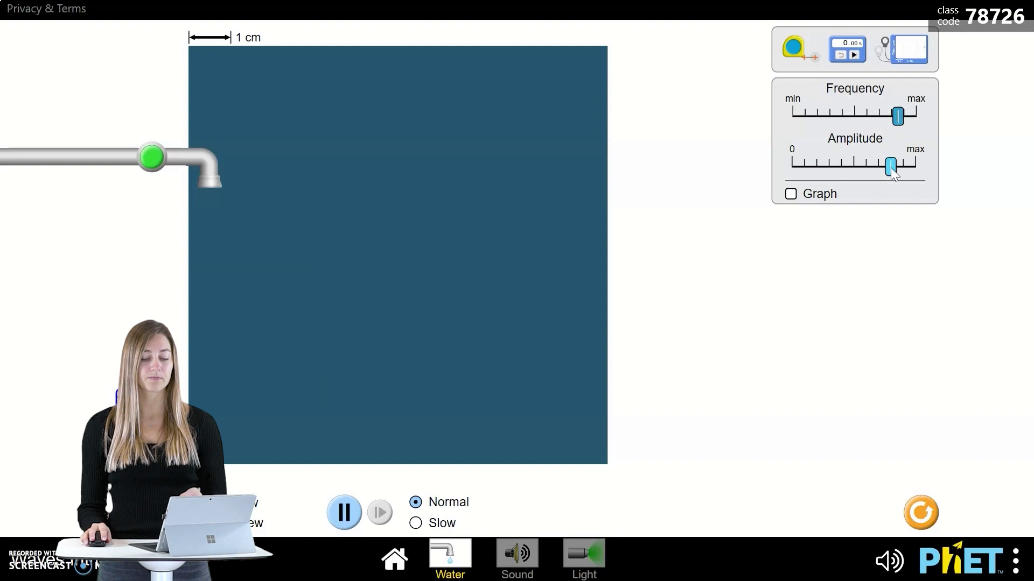
drag(890, 167, 871, 167)
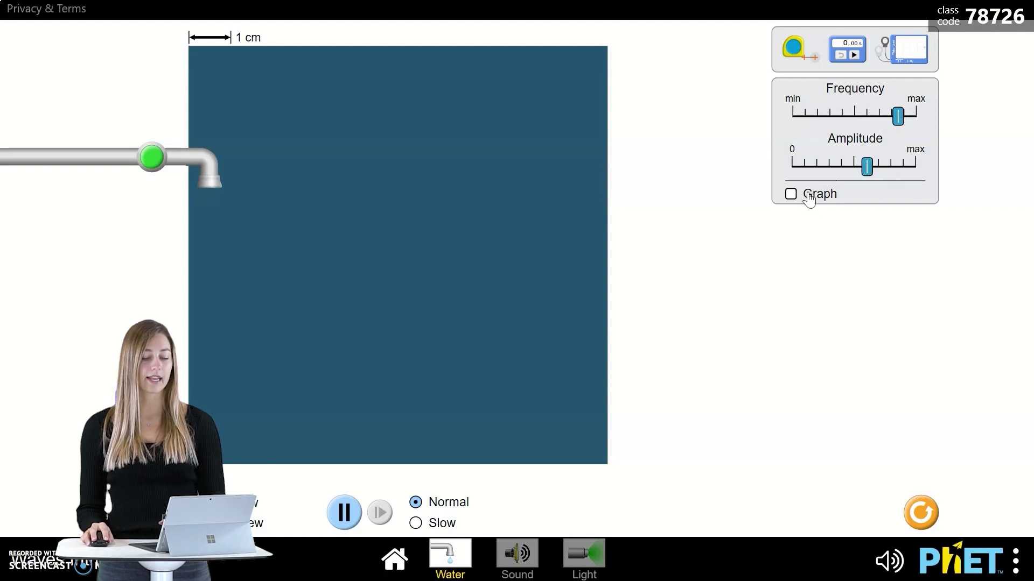
click(790, 195)
click(146, 161)
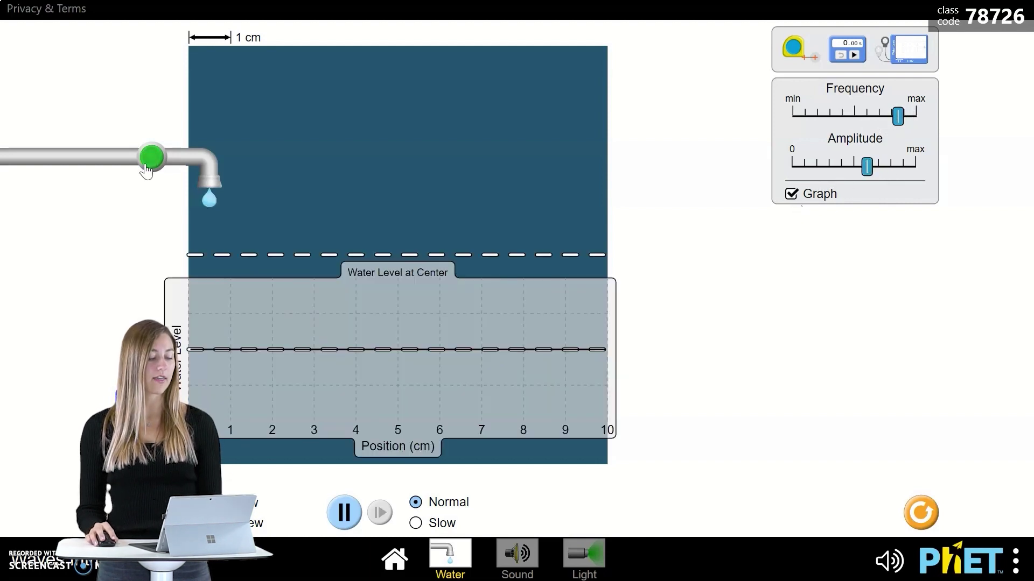